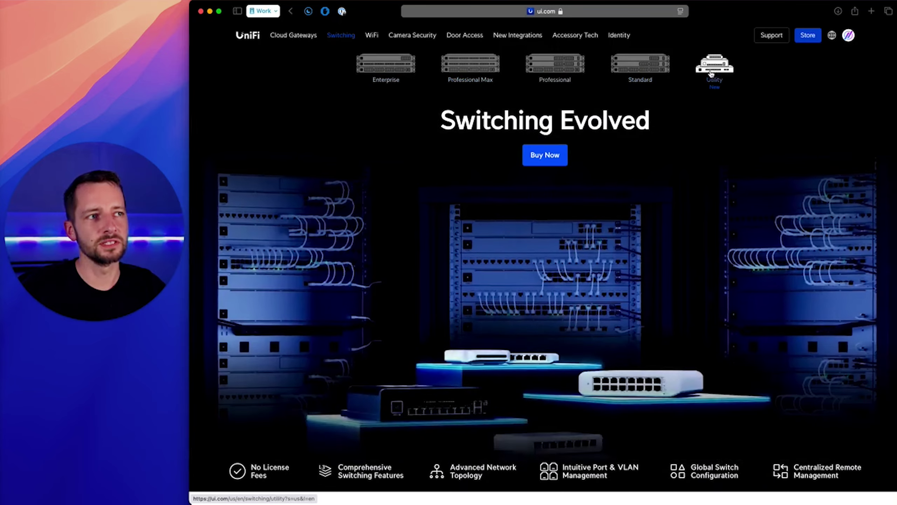
Open the Utility category of the UniFi switching range
{"action": "left_click", "coordinate": [719, 73]}
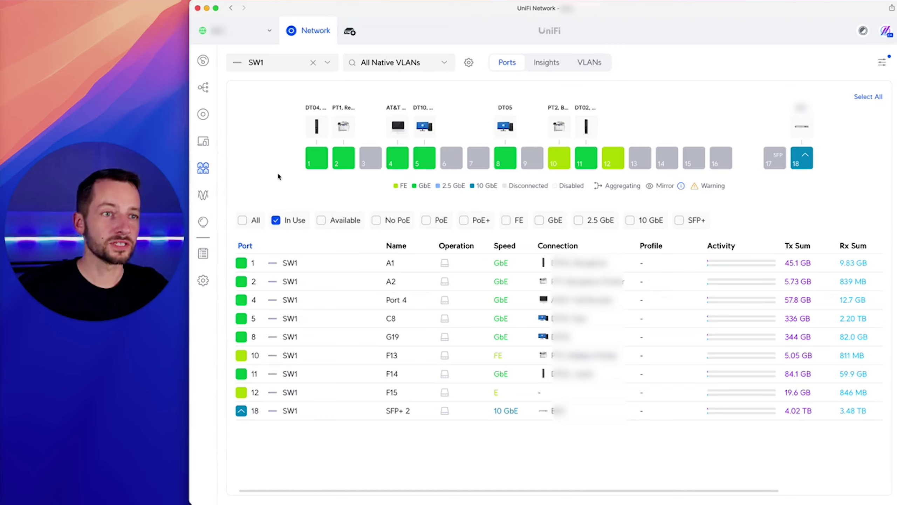
Try changing port 6 on SW1 to the Aggregating operation paired with port 7, and discard the change
{"action": "left_click", "coordinate": [446, 162]}
{"action": "scroll", "coordinate": [489, 228], "scroll_direction": "down", "scroll_amount": 3}
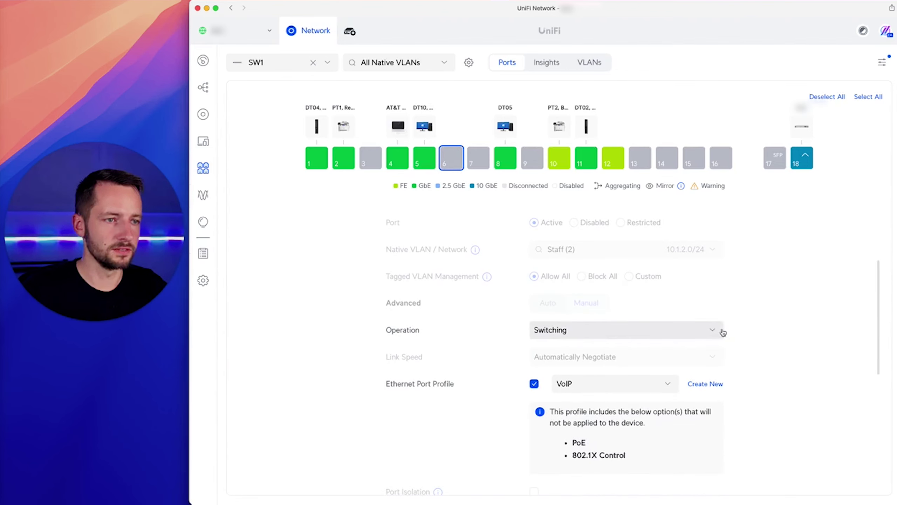
{"action": "scroll", "coordinate": [736, 330], "scroll_direction": "down", "scroll_amount": 2}
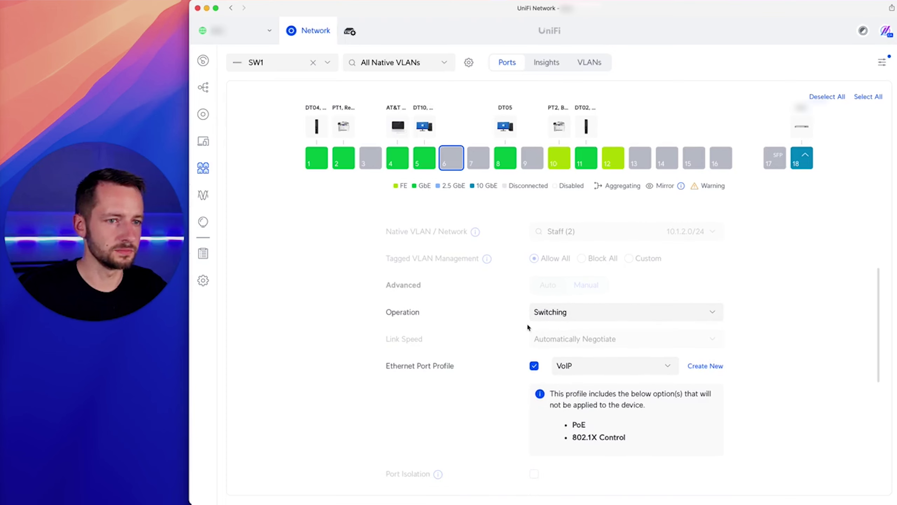
{"action": "scroll", "coordinate": [477, 292], "scroll_direction": "down", "scroll_amount": 2}
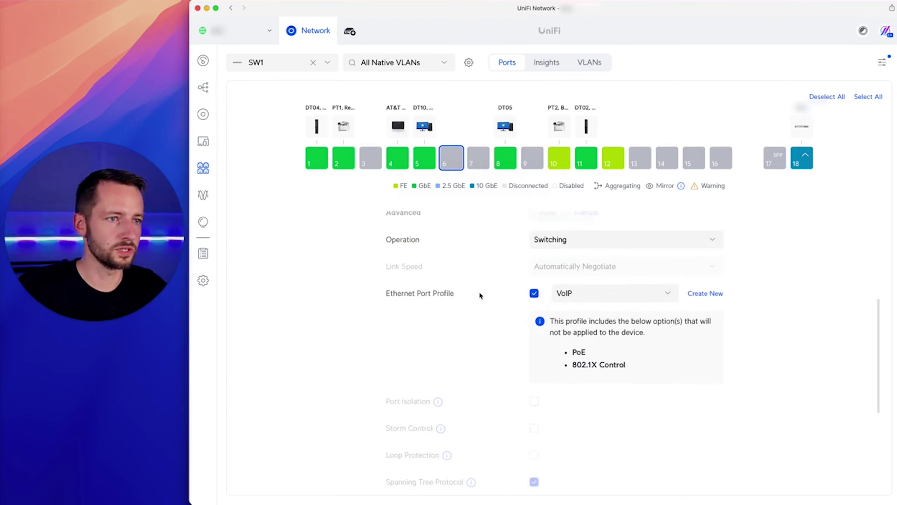
{"action": "scroll", "coordinate": [512, 310], "scroll_direction": "up", "scroll_amount": 3}
{"action": "left_click", "coordinate": [559, 322]}
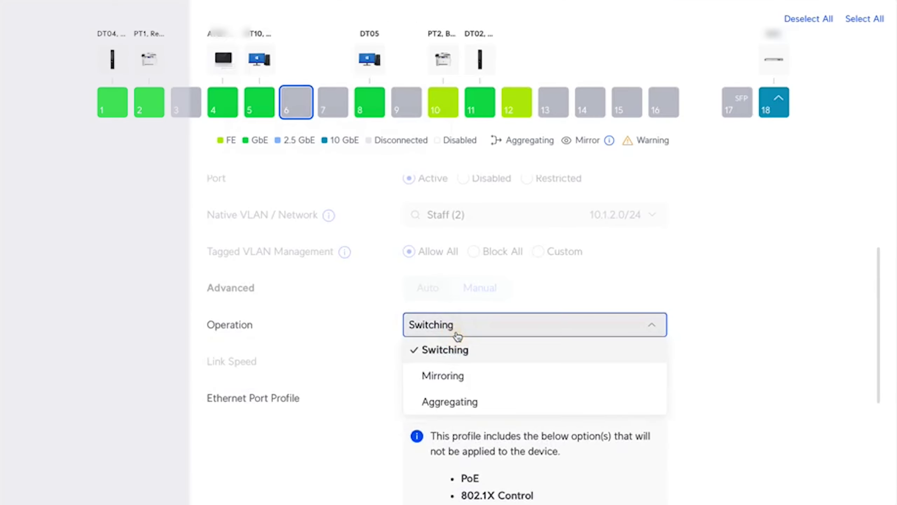
{"action": "left_click", "coordinate": [468, 403]}
{"action": "left_click", "coordinate": [602, 361]}
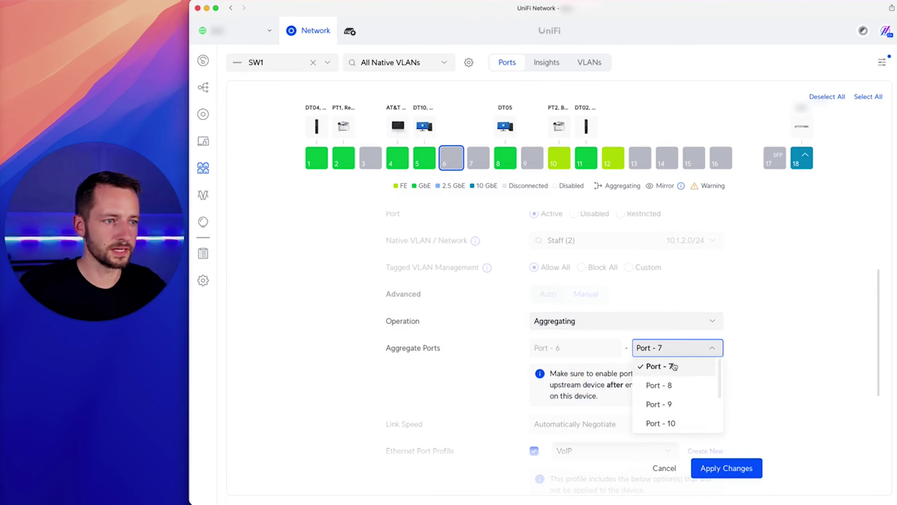
{"action": "left_click", "coordinate": [739, 330]}
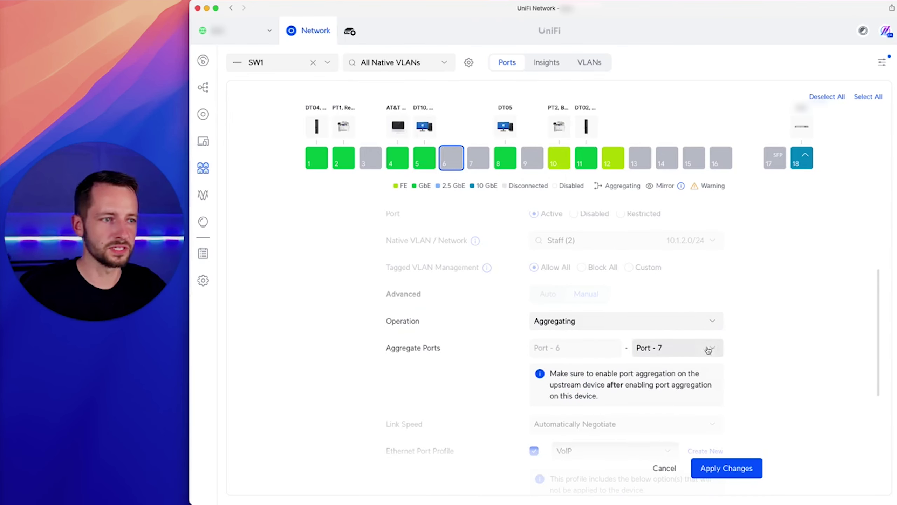
{"action": "left_click", "coordinate": [663, 468]}
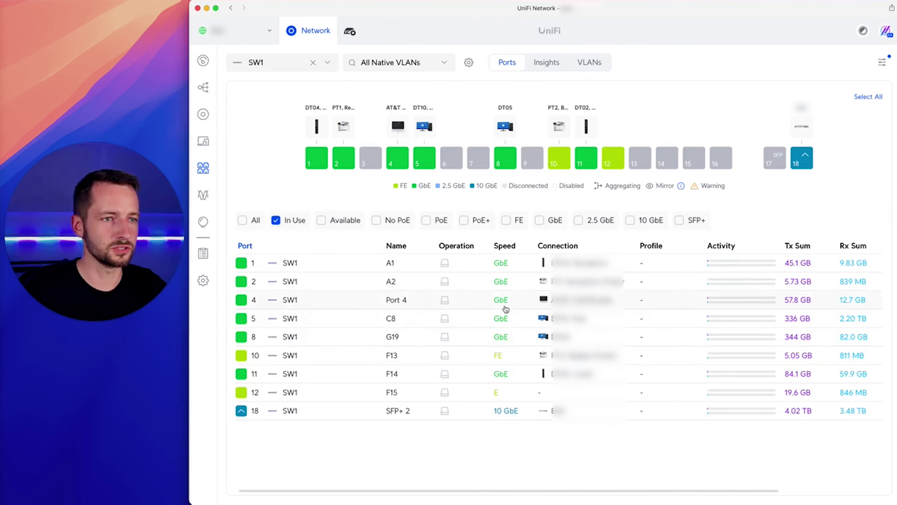
Disable the Ethernet Port Profile on port 6 of SW1 and look through the port's advanced options
{"action": "left_click", "coordinate": [451, 158]}
{"action": "scroll", "coordinate": [459, 302], "scroll_direction": "down", "scroll_amount": 7}
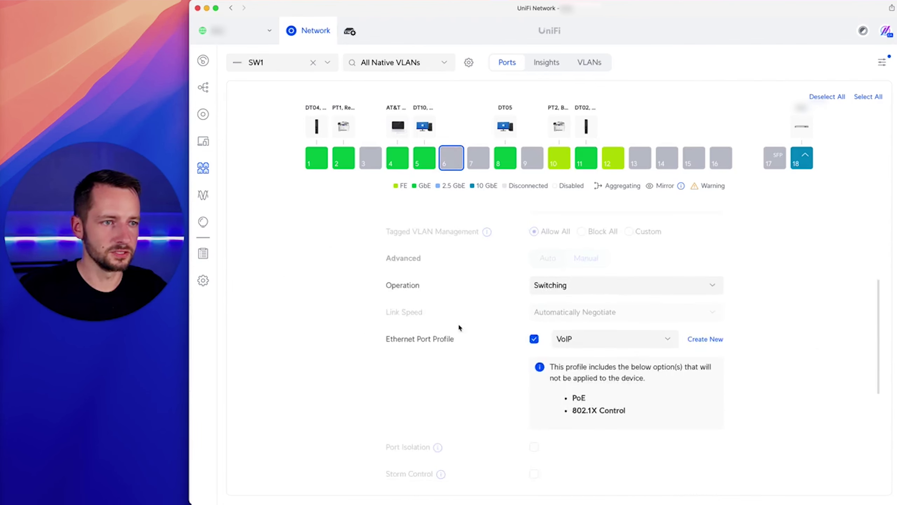
{"action": "left_click", "coordinate": [534, 255]}
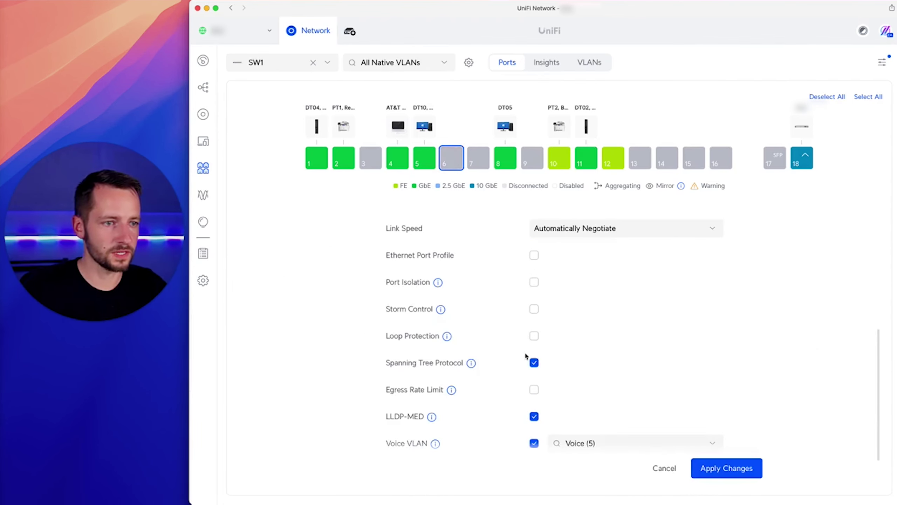
{"action": "scroll", "coordinate": [524, 361], "scroll_direction": "down", "scroll_amount": 3}
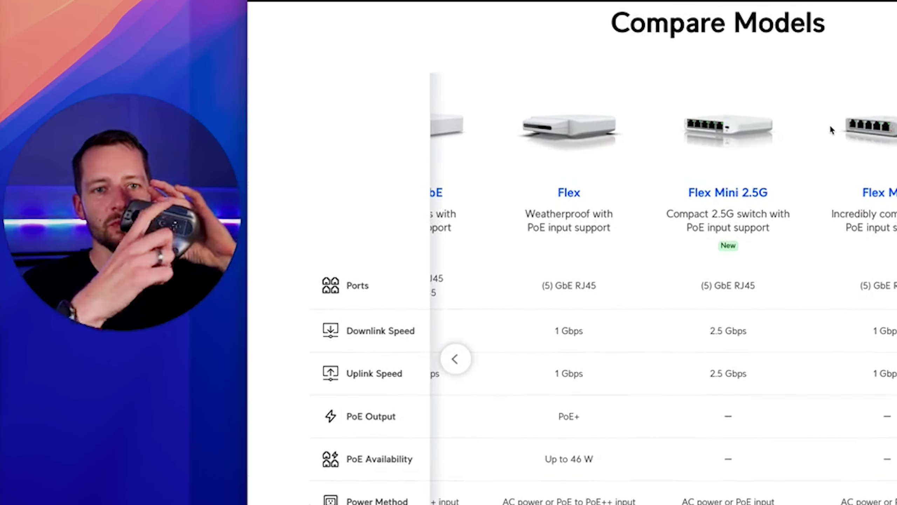
Switch to the browser and review the utility switch comparison and the product images on the Ubiquiti Store page
{"action": "scroll", "coordinate": [831, 130], "scroll_direction": "up", "scroll_amount": 1}
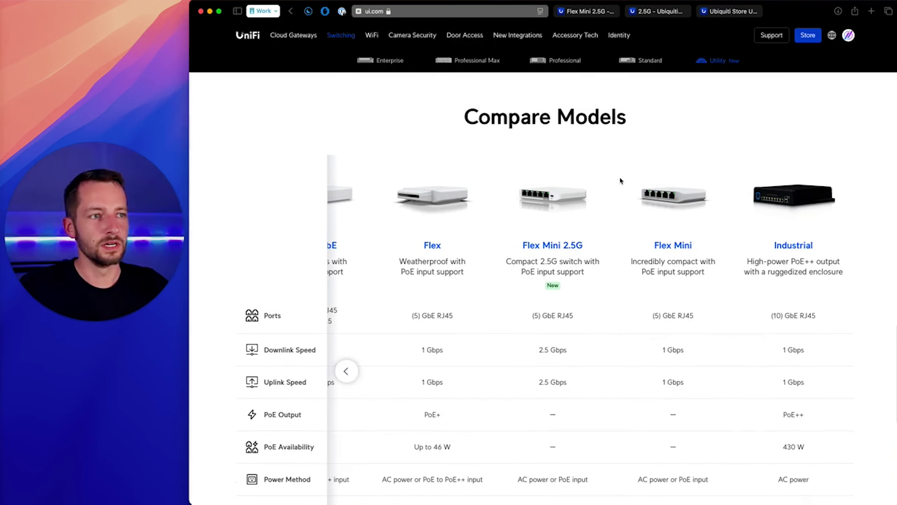
{"action": "left_click", "coordinate": [819, 109]}
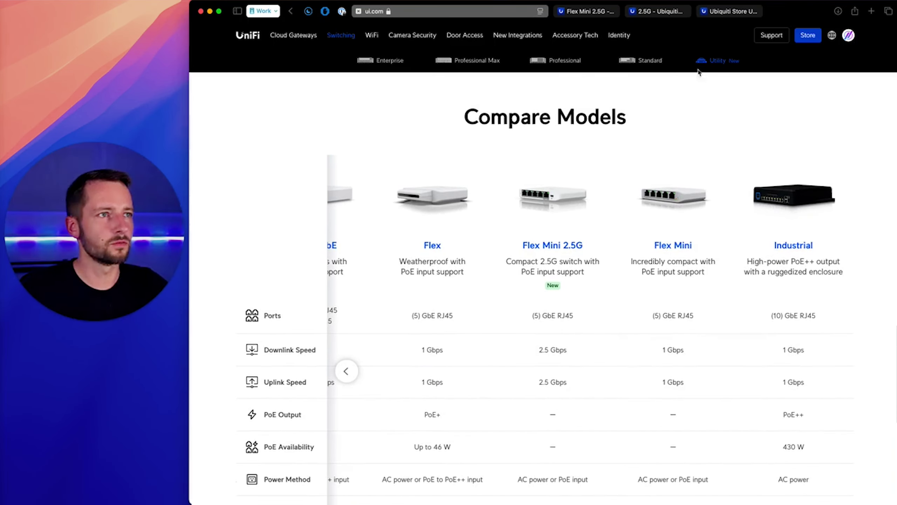
{"action": "key", "text": "ctrl+shift+Tab"}
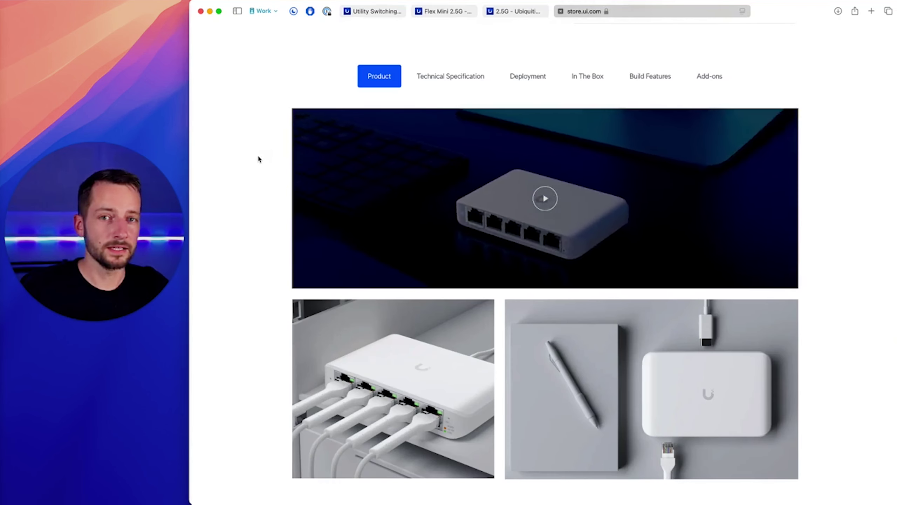
{"action": "scroll", "coordinate": [268, 322], "scroll_direction": "down", "scroll_amount": 1}
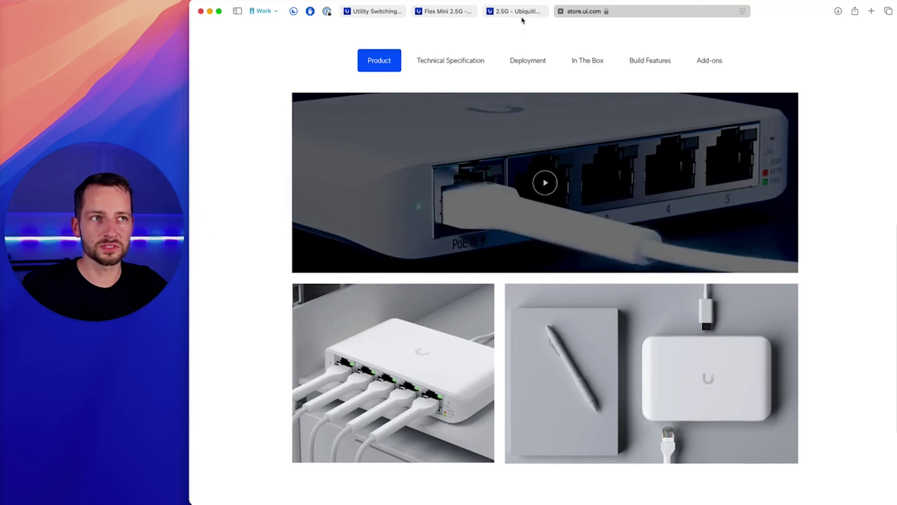
Open the Flex Mini 2.5G store page and review its images, ports and powering options
{"action": "left_click", "coordinate": [517, 12]}
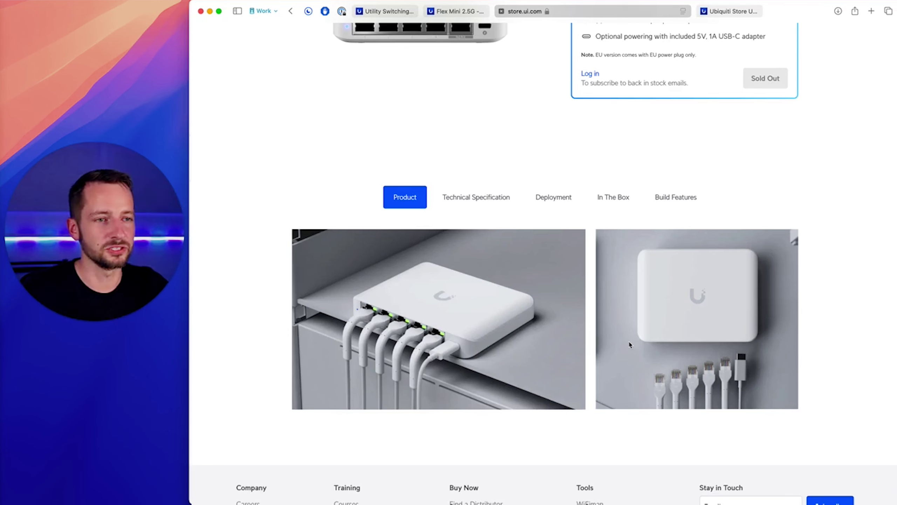
{"action": "scroll", "coordinate": [535, 236], "scroll_direction": "up", "scroll_amount": 3}
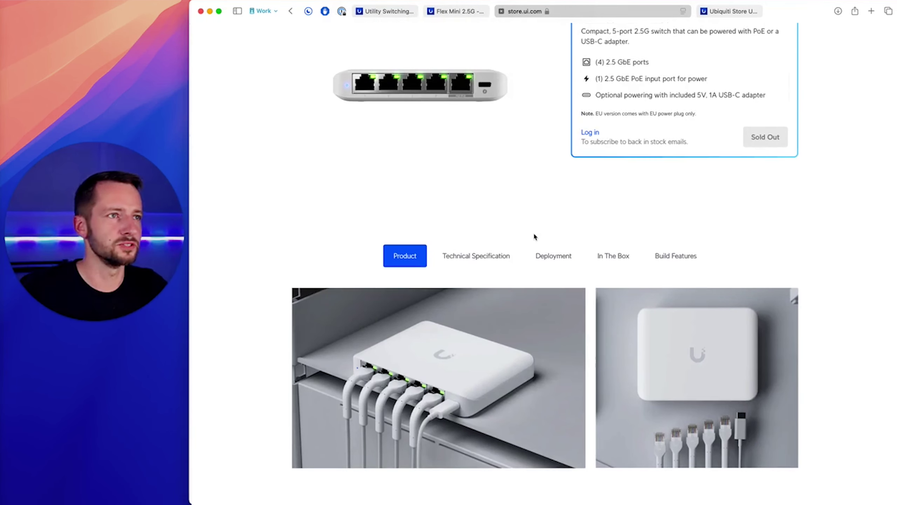
{"action": "scroll", "coordinate": [535, 236], "scroll_direction": "up", "scroll_amount": 5}
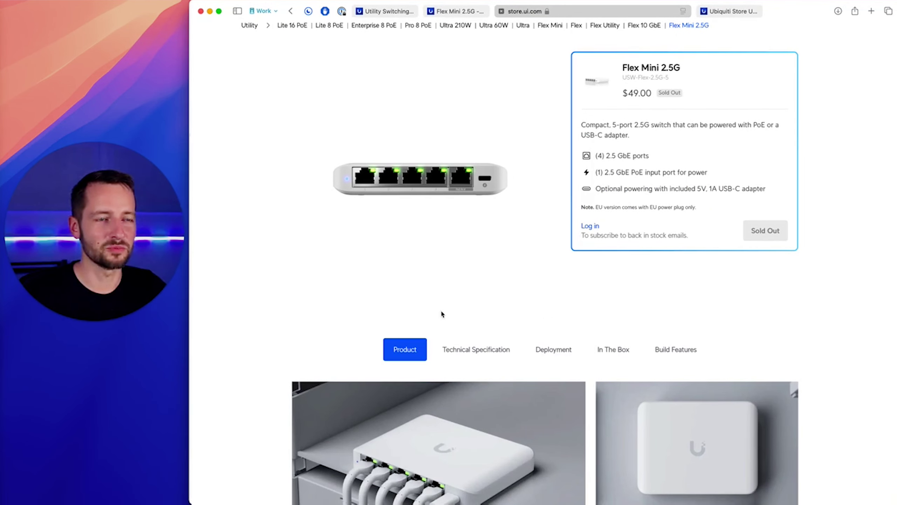
{"action": "mouse_move", "coordinate": [481, 293]}
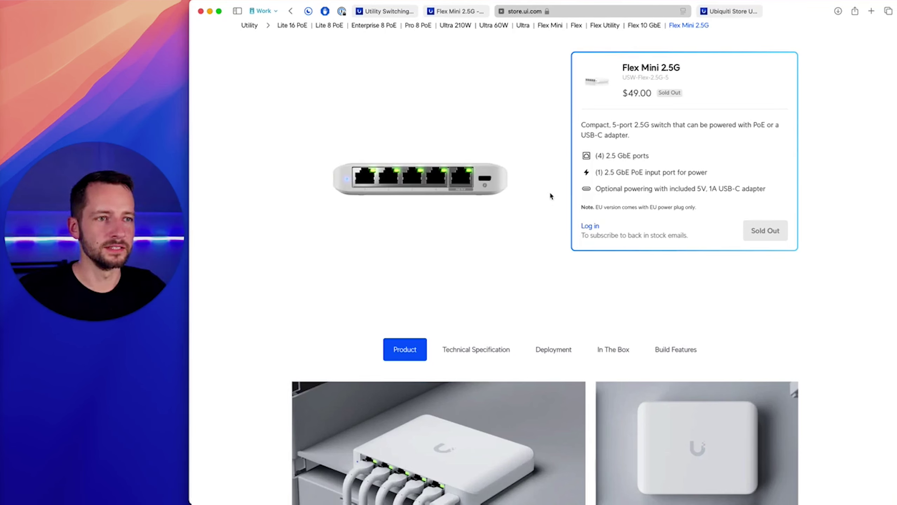
{"action": "left_click", "coordinate": [702, 193]}
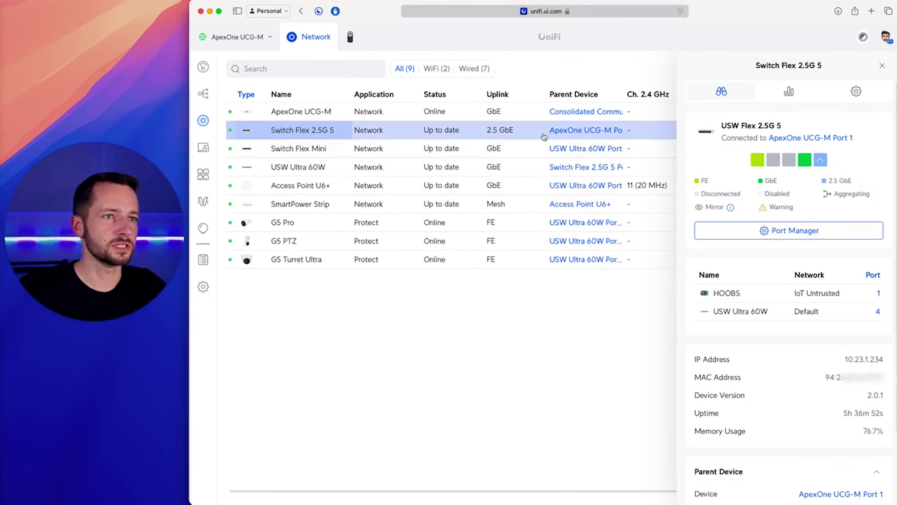
Open the settings of Switch Flex 2.5G 5 and try turning its LED off, restoring it to on
{"action": "left_click", "coordinate": [856, 91]}
{"action": "scroll", "coordinate": [851, 212], "scroll_direction": "down", "scroll_amount": 6}
{"action": "left_click", "coordinate": [713, 270]}
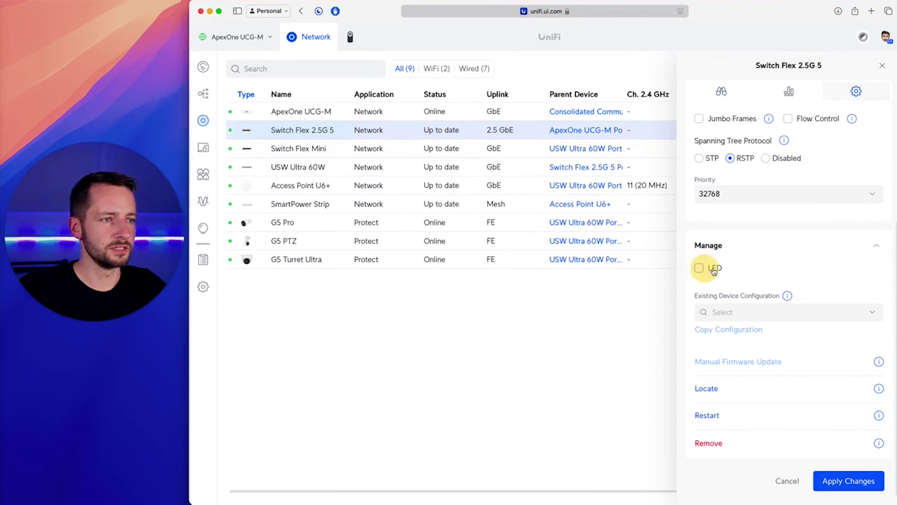
{"action": "left_click", "coordinate": [749, 265]}
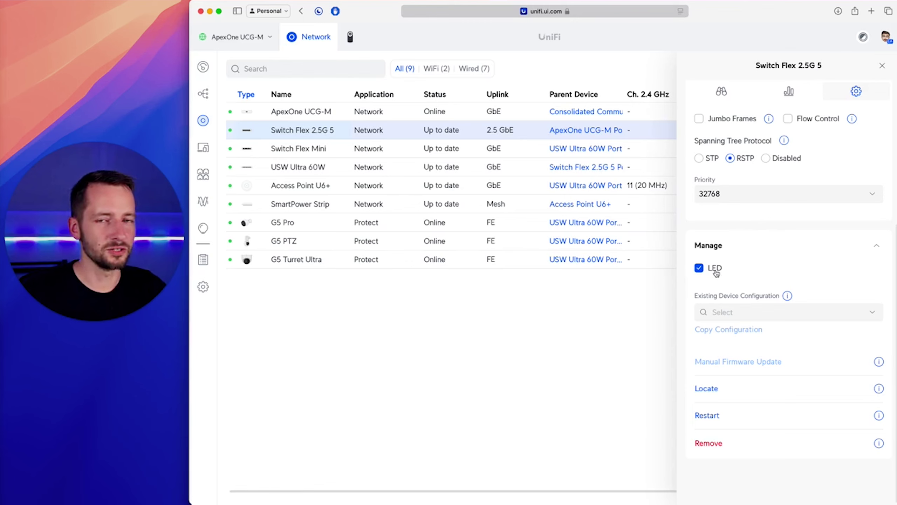
Examine the spanning tree priority choices in the advanced settings of Switch Flex 2.5G 5
{"action": "scroll", "coordinate": [730, 257], "scroll_direction": "up", "scroll_amount": 3}
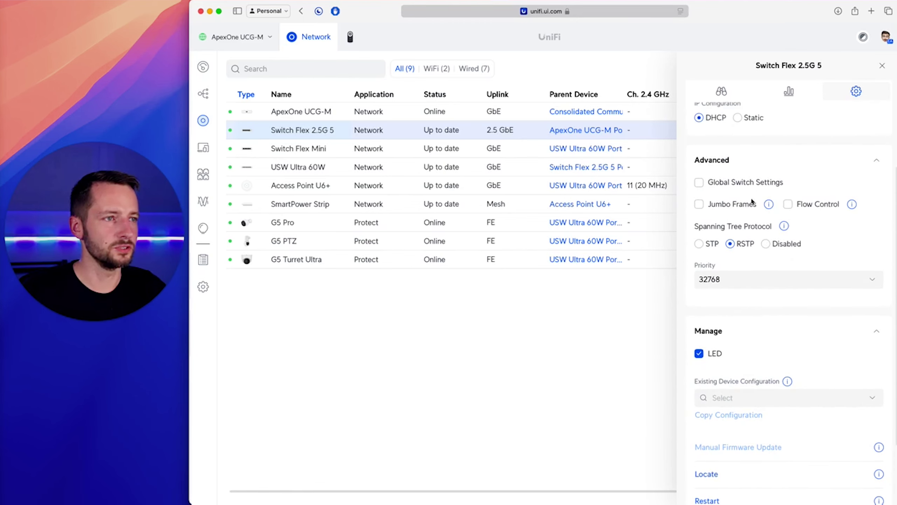
{"action": "scroll", "coordinate": [750, 258], "scroll_direction": "up", "scroll_amount": 2}
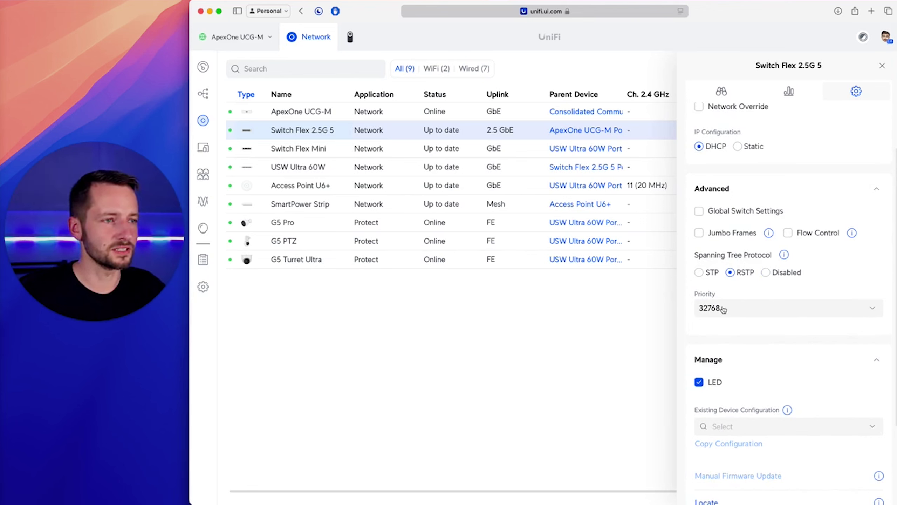
{"action": "left_click", "coordinate": [774, 307]}
{"action": "scroll", "coordinate": [741, 359], "scroll_direction": "down", "scroll_amount": 2}
{"action": "scroll", "coordinate": [741, 358], "scroll_direction": "up", "scroll_amount": 2}
{"action": "scroll", "coordinate": [739, 355], "scroll_direction": "up", "scroll_amount": 1}
{"action": "scroll", "coordinate": [754, 353], "scroll_direction": "down", "scroll_amount": 5}
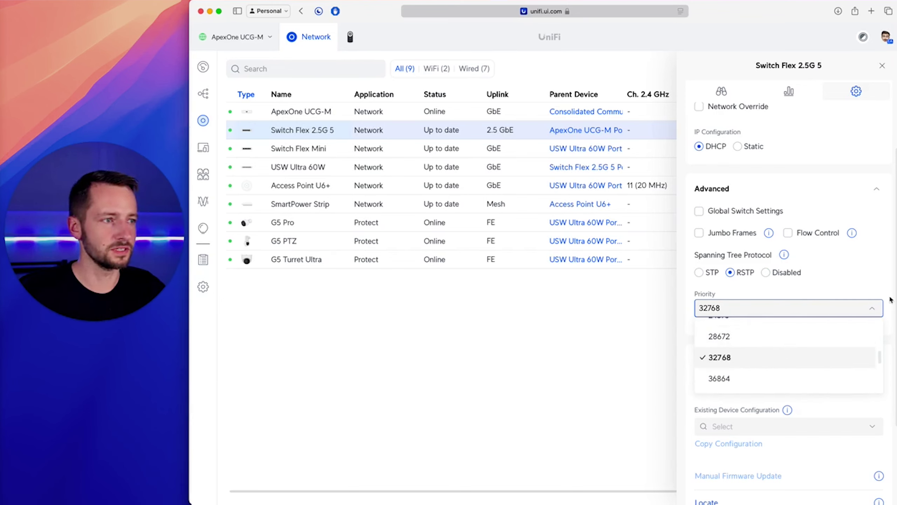
{"action": "left_click", "coordinate": [887, 316]}
Try enabling Global Switch Settings for Switch Flex 2.5G 5 and turn it back off
{"action": "left_click", "coordinate": [741, 210]}
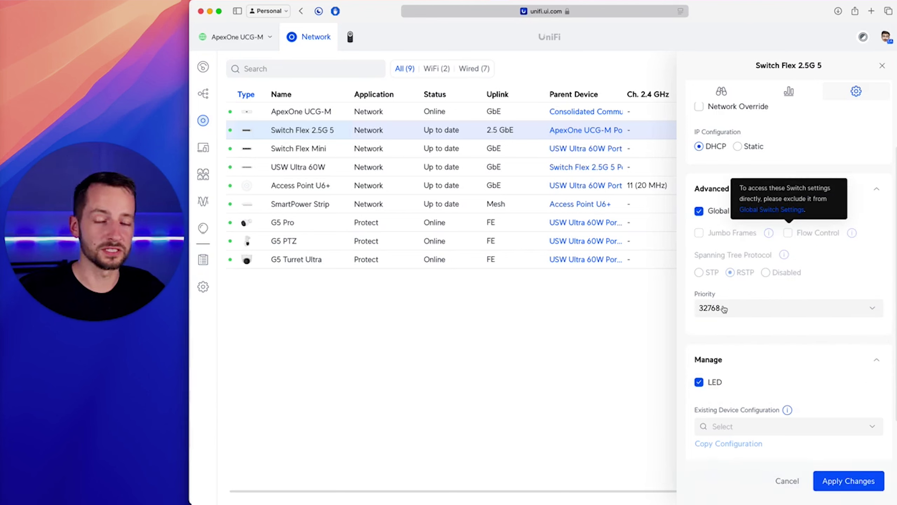
{"action": "scroll", "coordinate": [728, 318], "scroll_direction": "up", "scroll_amount": 3}
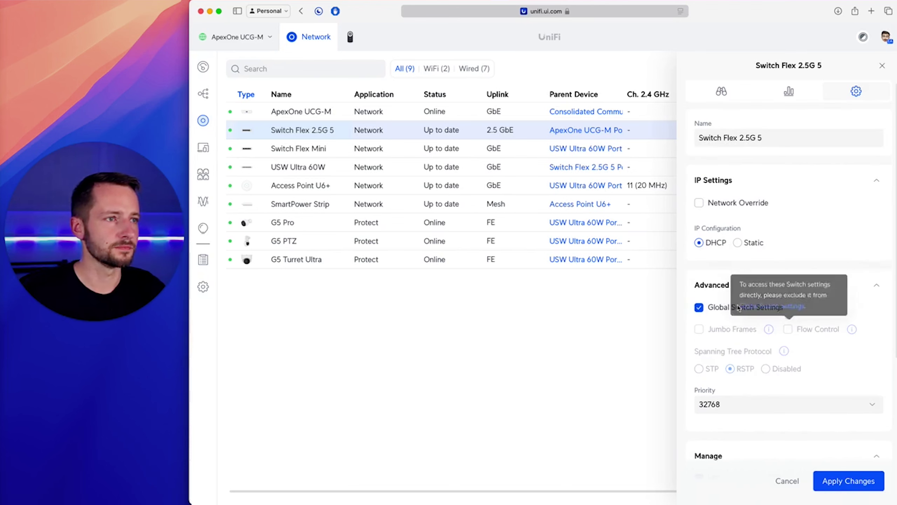
{"action": "left_click", "coordinate": [700, 306]}
Check the history of Switch Flex 2.5G 5 and return to its overview
{"action": "left_click", "coordinate": [784, 94]}
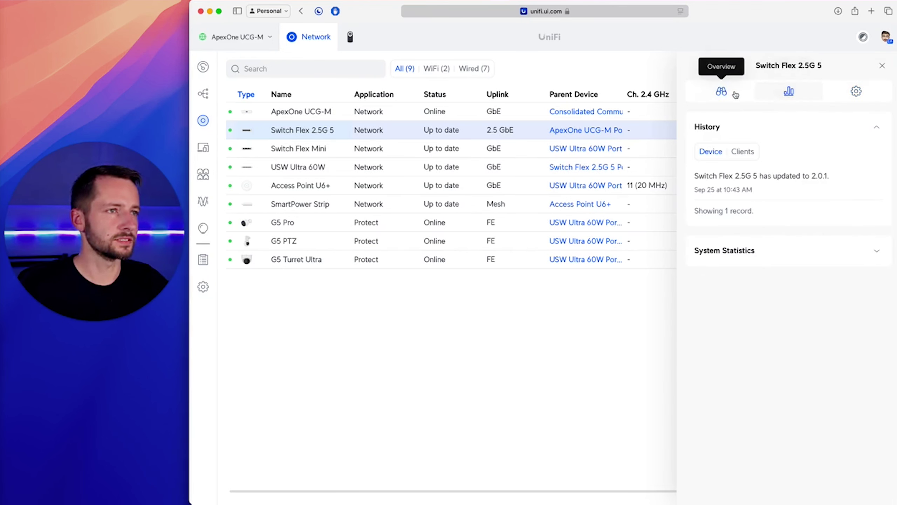
{"action": "left_click", "coordinate": [854, 92]}
{"action": "left_click", "coordinate": [725, 97]}
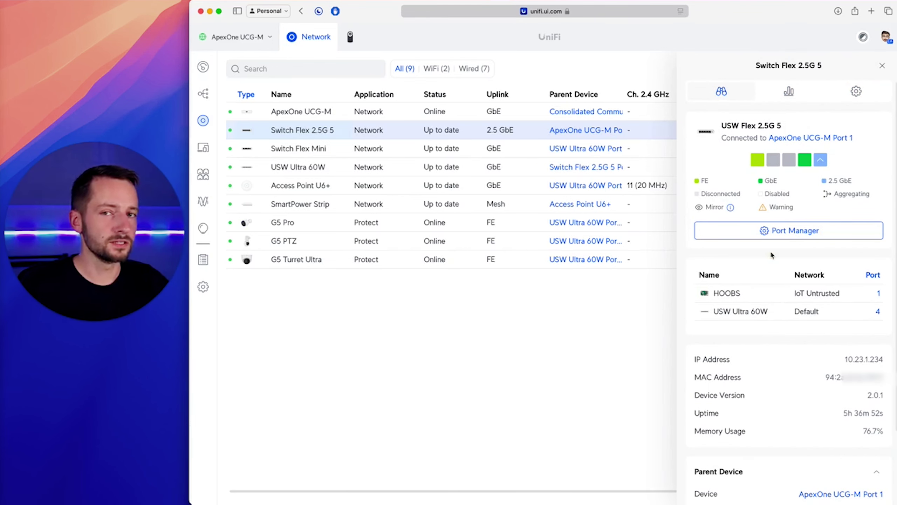
Open the port manager for Switch Flex 2.5G 5 and set port 2's native VLAN to Trusted (7)
{"action": "left_click", "coordinate": [778, 234]}
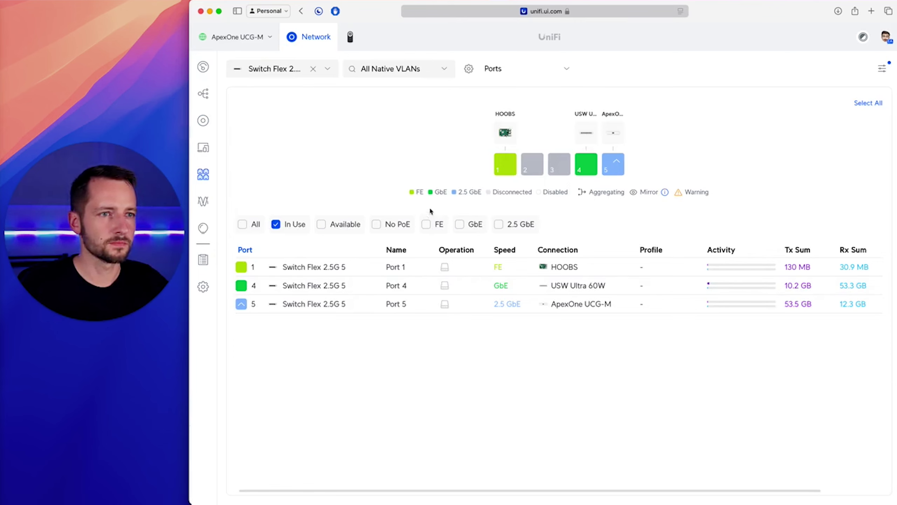
{"action": "left_click", "coordinate": [532, 165]}
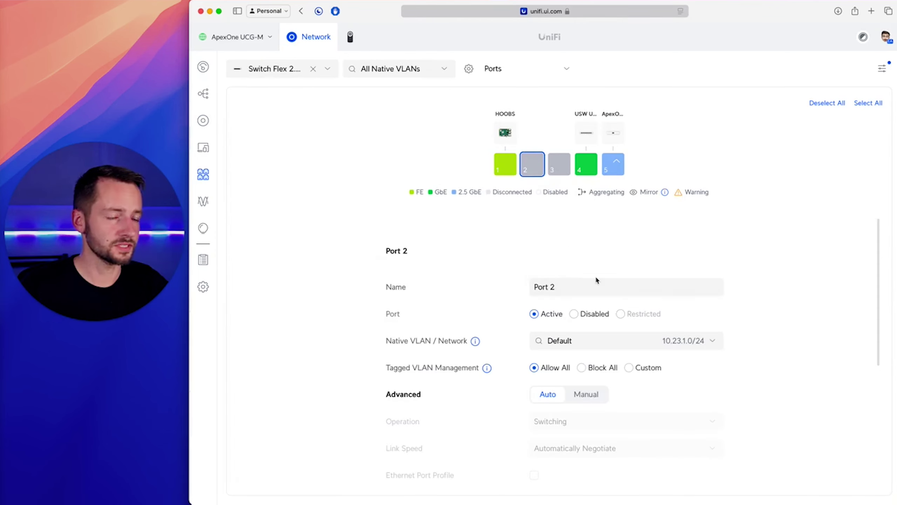
{"action": "scroll", "coordinate": [597, 280], "scroll_direction": "down", "scroll_amount": 3}
{"action": "left_click", "coordinate": [715, 285]}
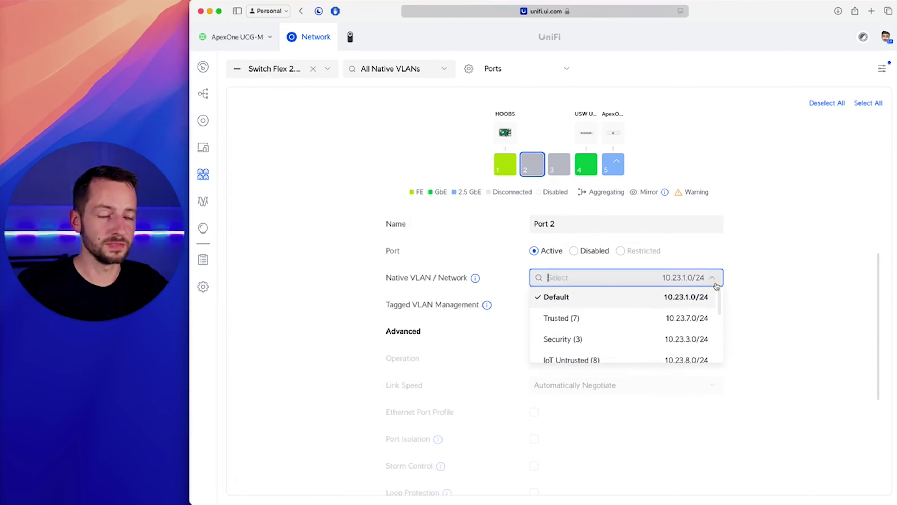
{"action": "left_click", "coordinate": [703, 316]}
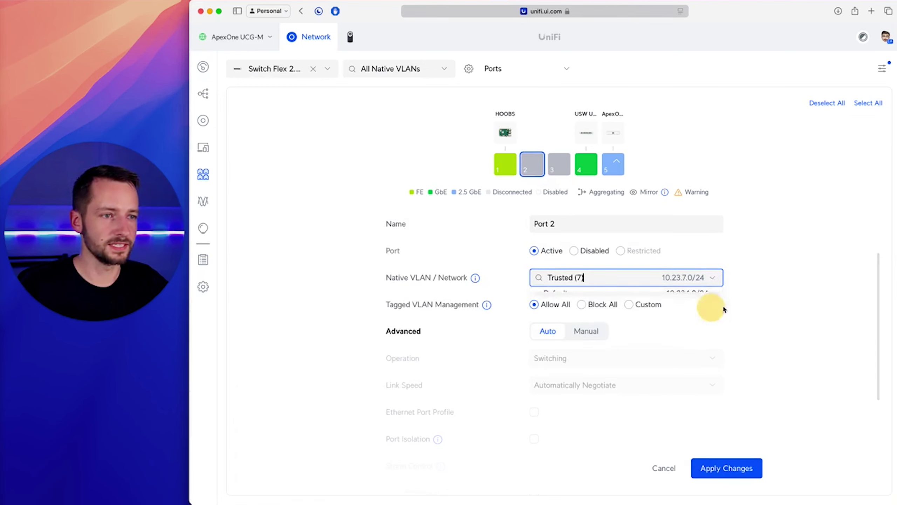
Set port 2's tagged VLAN management to Custom with Voice (4) as the tagged VLAN, and review the advanced port options
{"action": "mouse_move", "coordinate": [487, 306]}
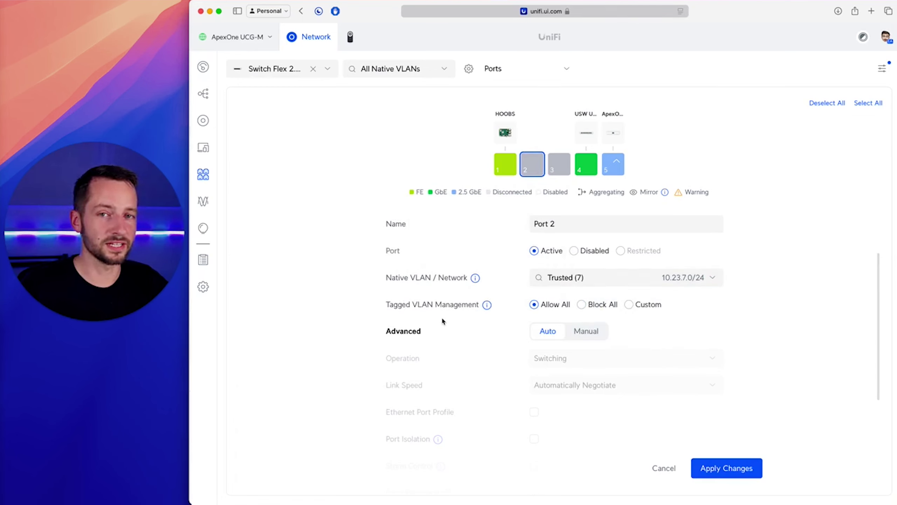
{"action": "left_click", "coordinate": [646, 306]}
{"action": "left_click", "coordinate": [539, 334]}
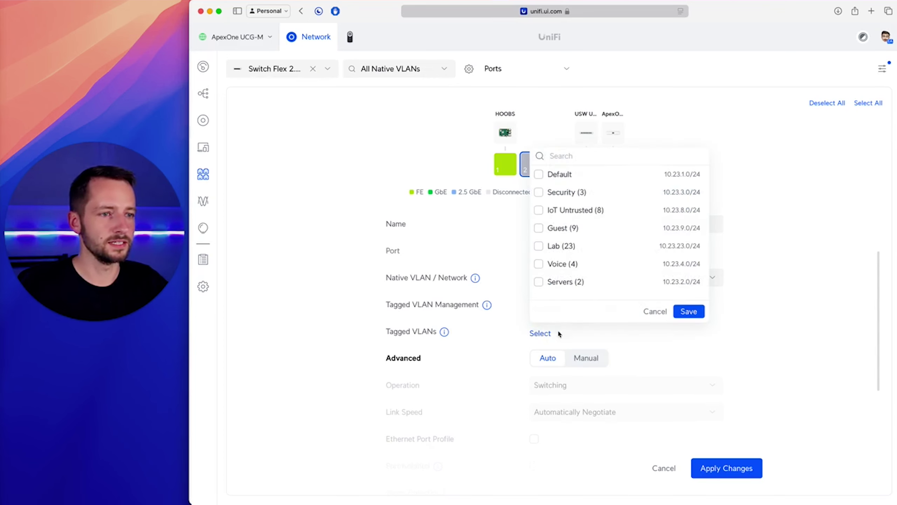
{"action": "left_click", "coordinate": [573, 264]}
{"action": "left_click", "coordinate": [689, 311]}
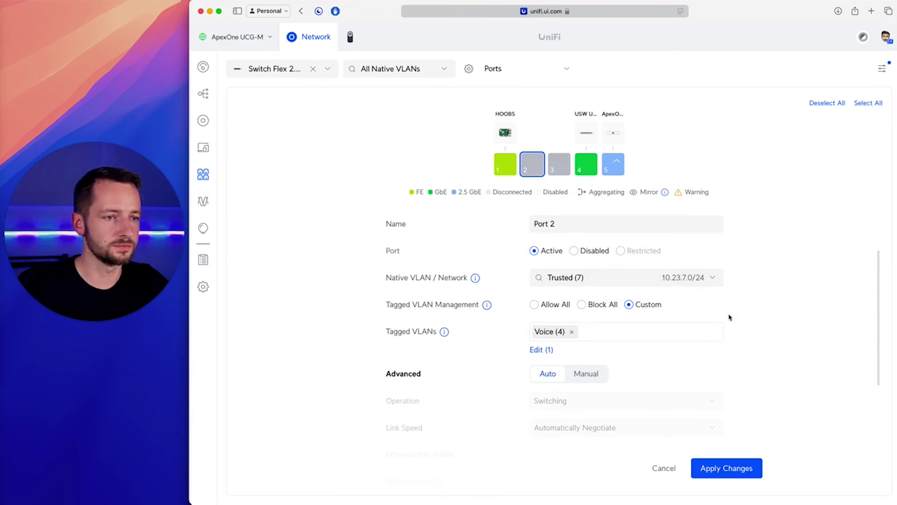
{"action": "scroll", "coordinate": [733, 320], "scroll_direction": "down", "scroll_amount": 3}
{"action": "scroll", "coordinate": [733, 322], "scroll_direction": "up", "scroll_amount": 1}
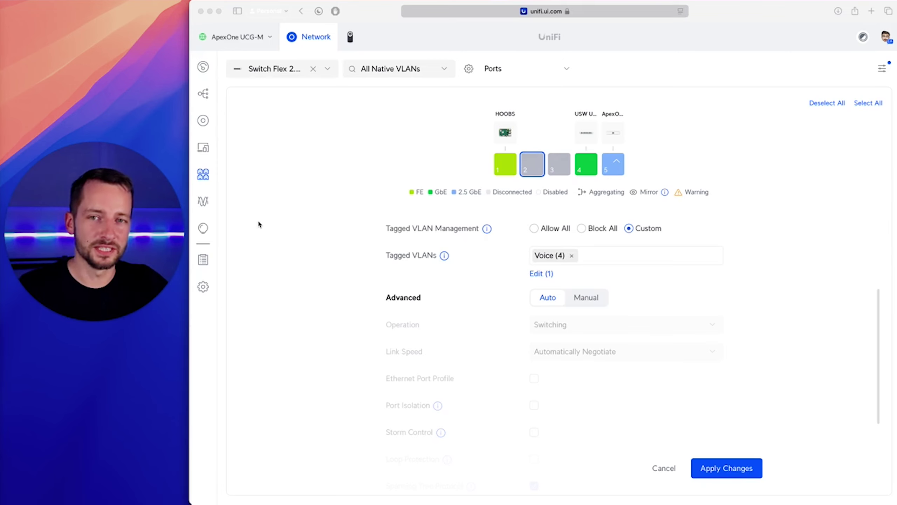
Switch to the 55 UniFi Flex Mini 2.5G Switch diagram and highlight the NAS and the computer below the switch
{"action": "left_click", "coordinate": [284, 226]}
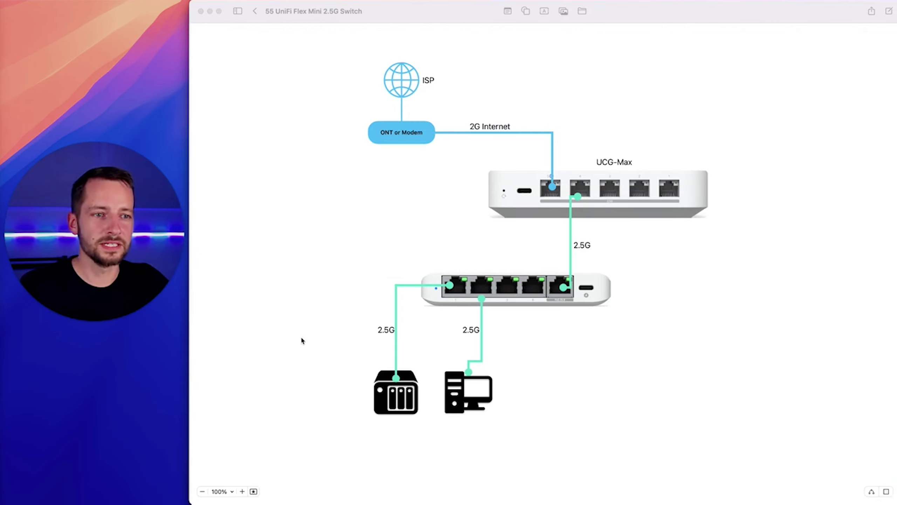
{"action": "left_click", "coordinate": [398, 402]}
{"action": "left_click", "coordinate": [378, 402]}
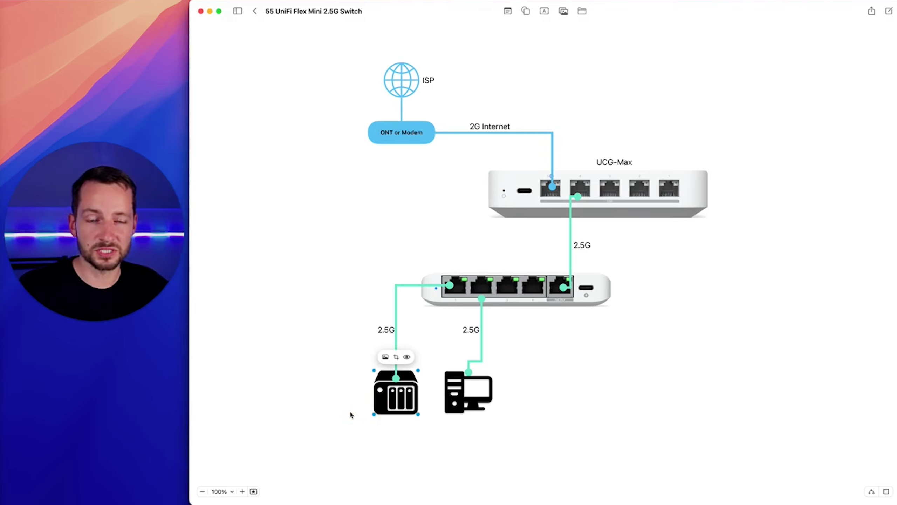
{"action": "left_click", "coordinate": [466, 398]}
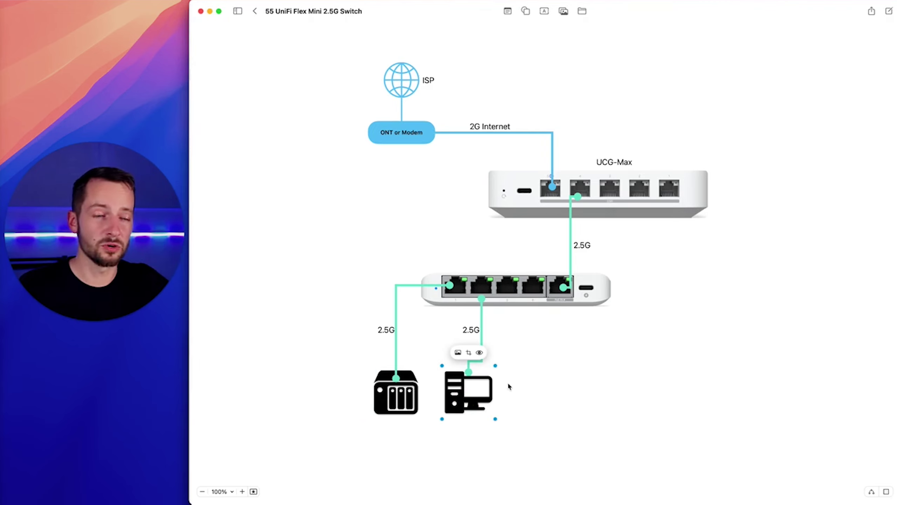
{"action": "left_click", "coordinate": [547, 379]}
{"action": "left_click", "coordinate": [480, 393]}
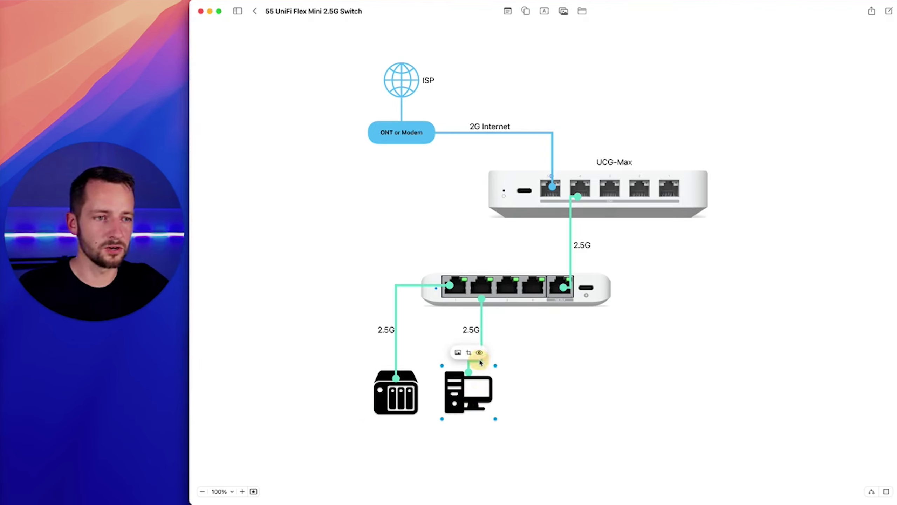
{"action": "left_click", "coordinate": [542, 355]}
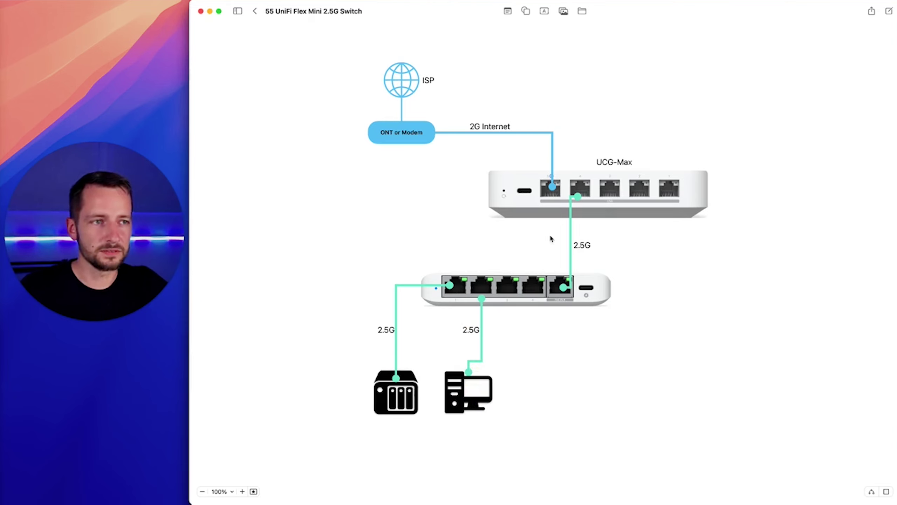
Highlight the Flex Mini switch and the area holding its attached NAS and computer in the UCG-Max diagram
{"action": "left_click", "coordinate": [530, 300]}
{"action": "left_click", "coordinate": [527, 292]}
{"action": "left_click_drag", "start_coordinate": [527, 292], "coordinate": [529, 292]}
{"action": "left_click", "coordinate": [528, 338]}
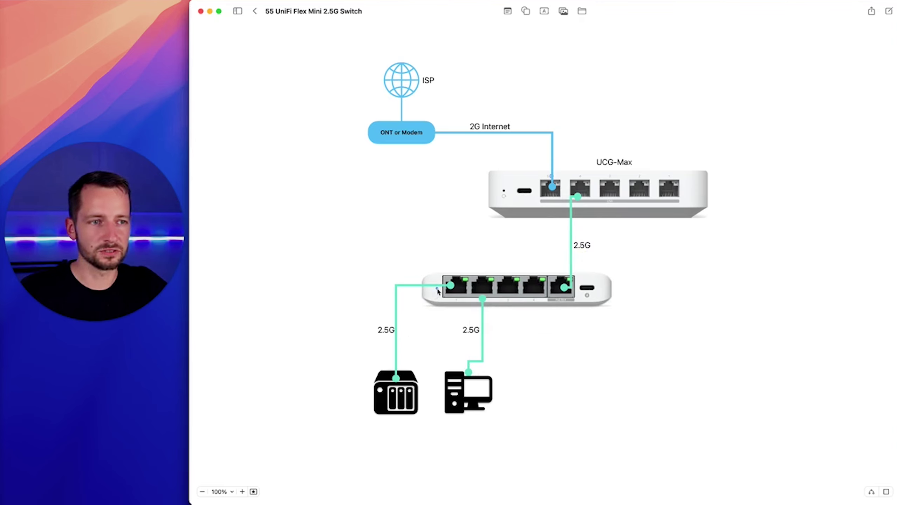
{"action": "left_click_drag", "start_coordinate": [495, 450], "coordinate": [370, 271]}
{"action": "left_click", "coordinate": [341, 327]}
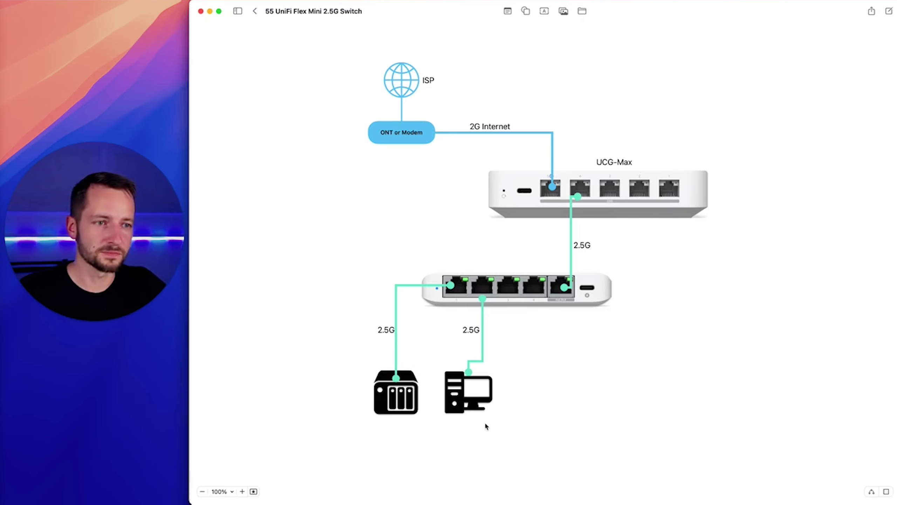
Highlight the 2.5G label on the NAS link and the whole 2.5G segment below the UCG-Max
{"action": "left_click", "coordinate": [393, 333]}
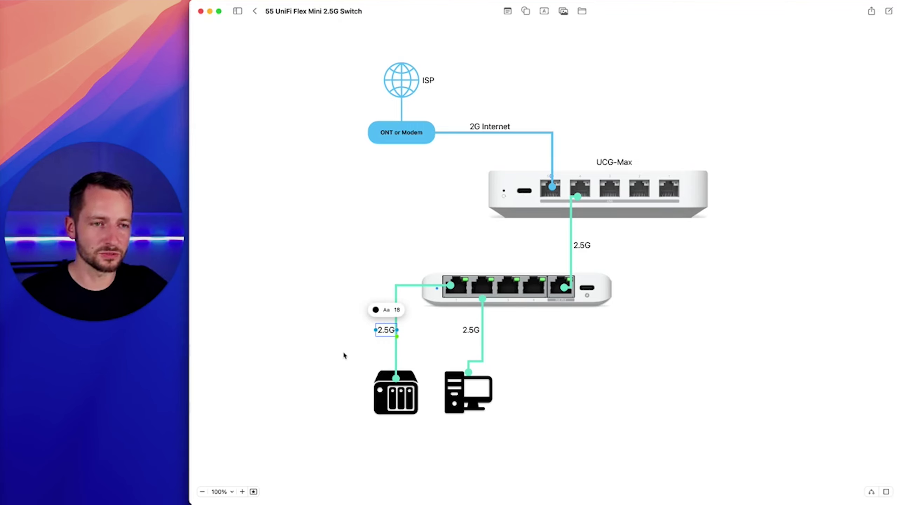
{"action": "left_click", "coordinate": [344, 353]}
{"action": "left_click", "coordinate": [389, 333]}
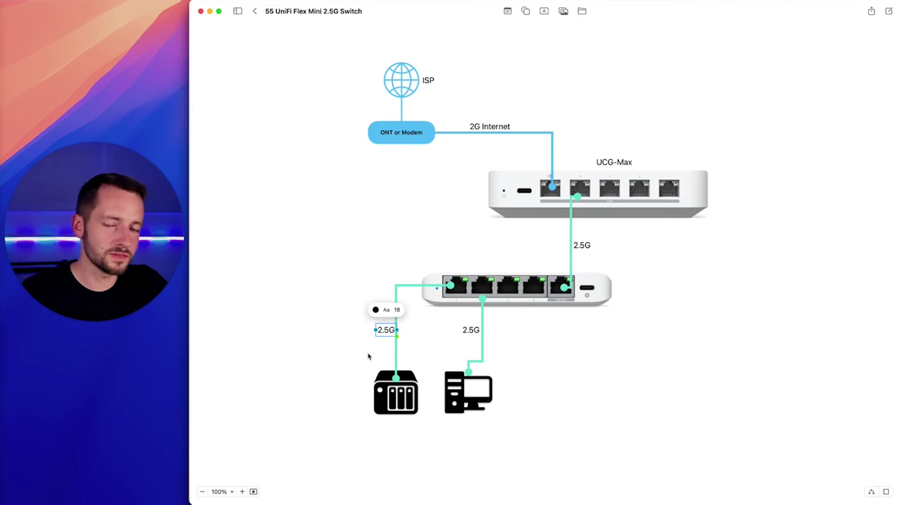
{"action": "left_click", "coordinate": [336, 375]}
{"action": "left_click", "coordinate": [386, 331]}
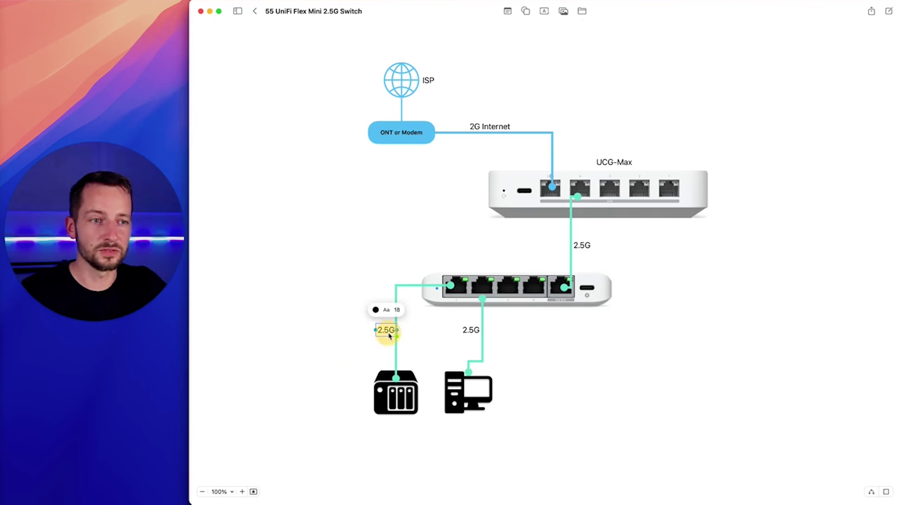
{"action": "left_click", "coordinate": [364, 357]}
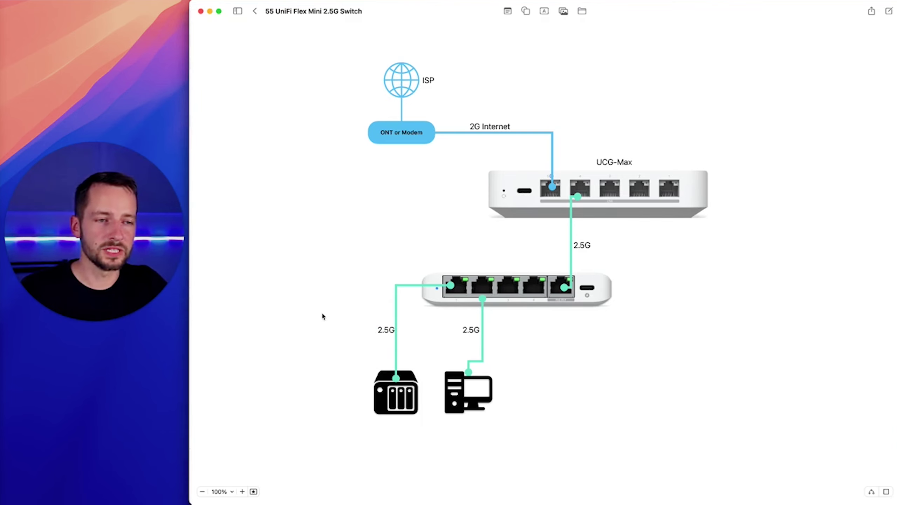
{"action": "left_click_drag", "start_coordinate": [326, 248], "coordinate": [614, 418]}
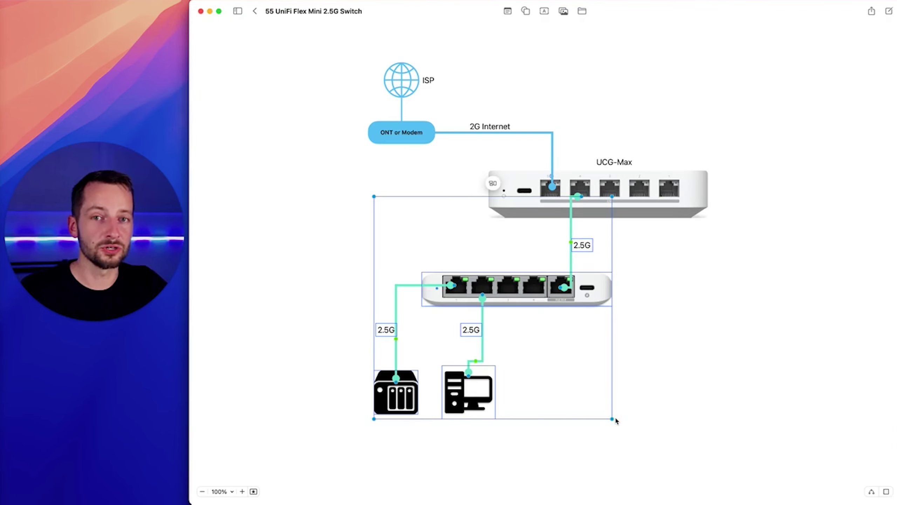
{"action": "left_click", "coordinate": [537, 195]}
{"action": "left_click", "coordinate": [630, 339]}
Go to the UCG-Ultra diagram and highlight its three computers and the NAS
{"action": "scroll", "coordinate": [619, 349], "scroll_direction": "down", "scroll_amount": 5}
{"action": "scroll", "coordinate": [600, 343], "scroll_direction": "down", "scroll_amount": 5}
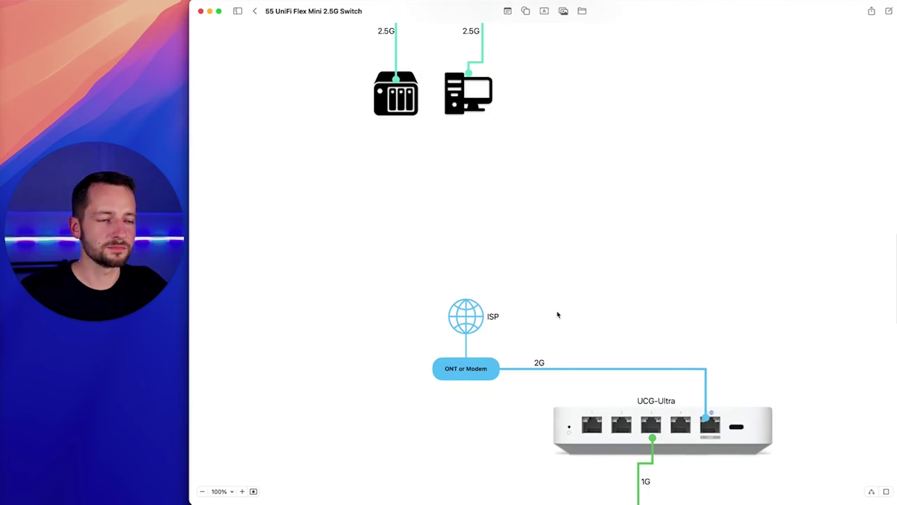
{"action": "scroll", "coordinate": [530, 329], "scroll_direction": "down", "scroll_amount": 6}
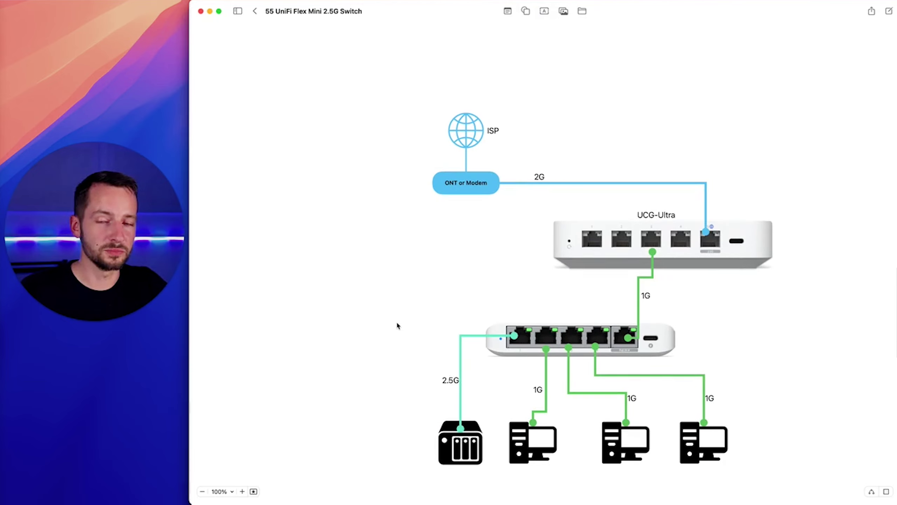
{"action": "scroll", "coordinate": [398, 324], "scroll_direction": "down", "scroll_amount": 1}
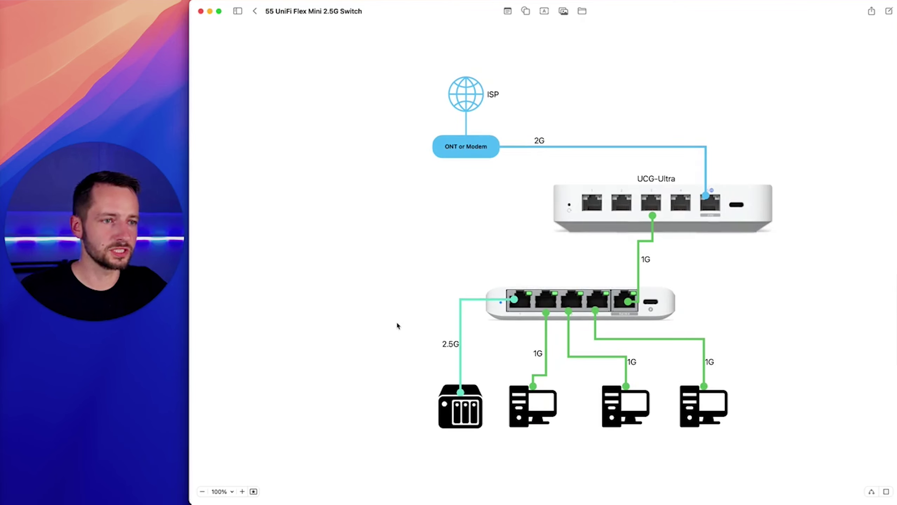
{"action": "scroll", "coordinate": [395, 350], "scroll_direction": "down", "scroll_amount": 1}
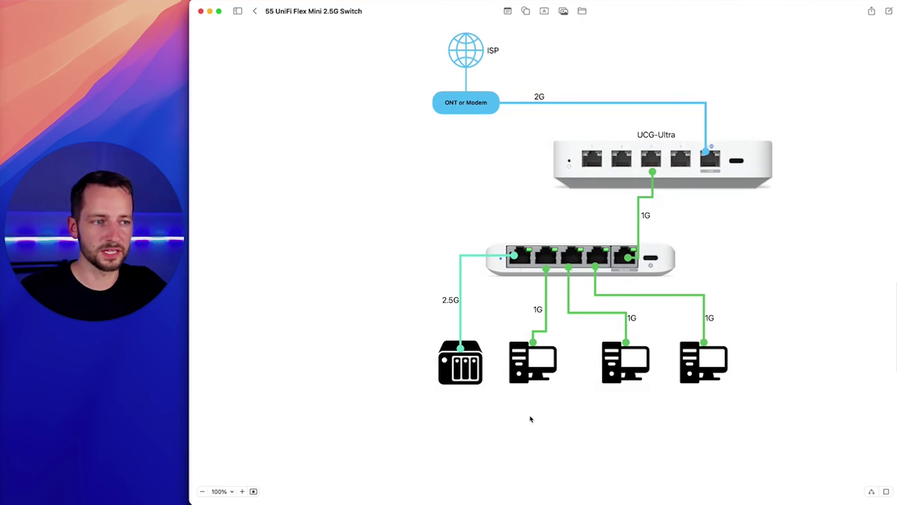
{"action": "left_click_drag", "start_coordinate": [529, 414], "coordinate": [708, 355]}
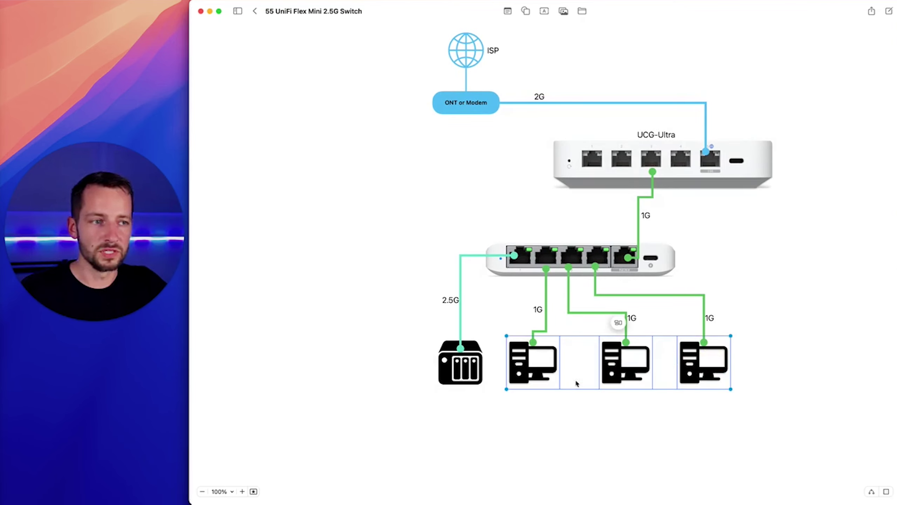
{"action": "left_click", "coordinate": [468, 368]}
{"action": "left_click", "coordinate": [401, 337]}
{"action": "left_click", "coordinate": [517, 361]}
{"action": "left_click", "coordinate": [466, 378]}
{"action": "left_click", "coordinate": [450, 424]}
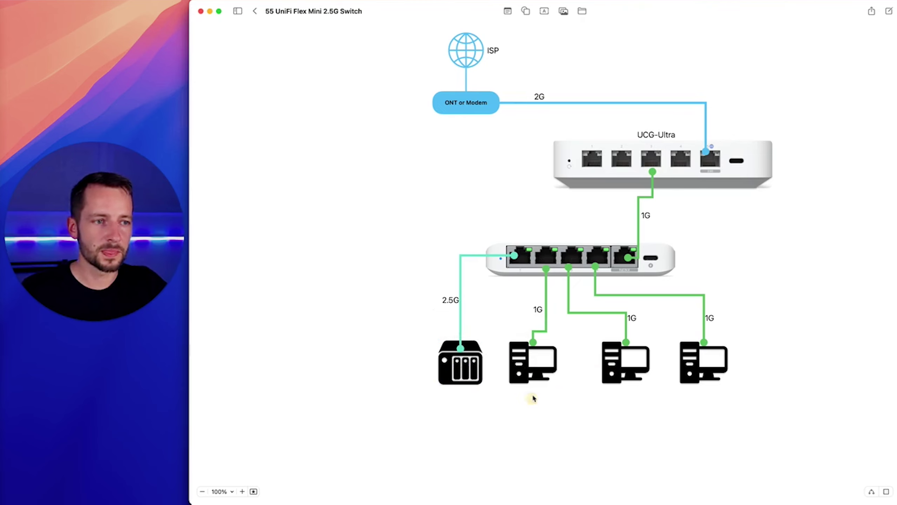
Highlight the computer nearest the NAS and its 1G link to the switch in the UCG-Ultra diagram
{"action": "left_click", "coordinate": [537, 368]}
{"action": "left_click", "coordinate": [546, 311]}
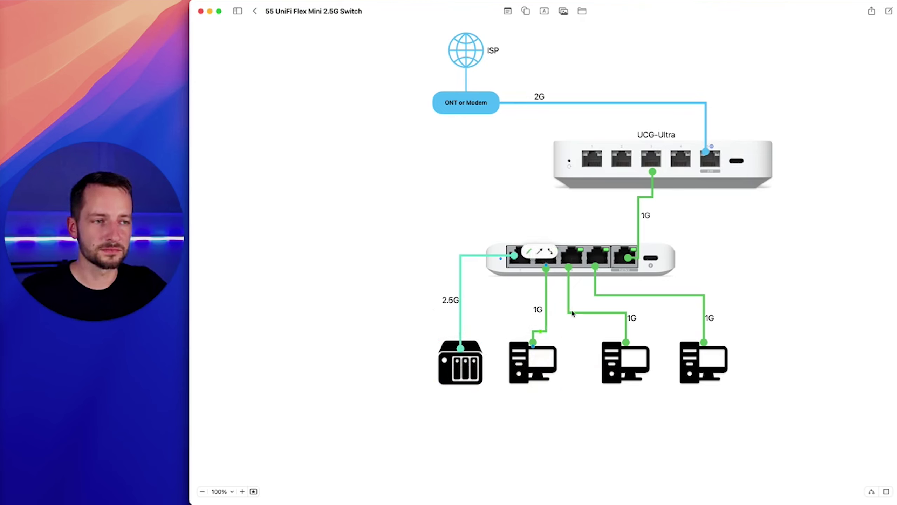
{"action": "left_click", "coordinate": [665, 415]}
{"action": "left_click_drag", "start_coordinate": [714, 417], "coordinate": [525, 413]}
{"action": "left_click", "coordinate": [527, 411]}
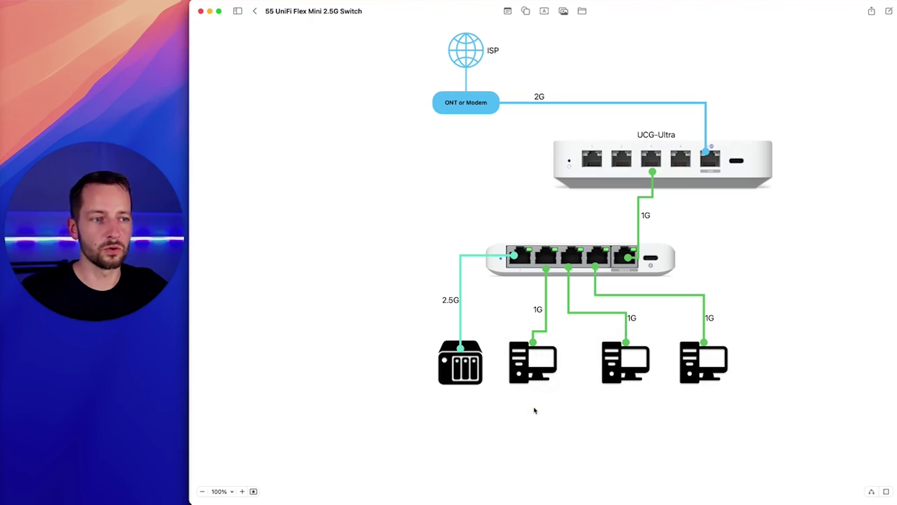
Highlight the first two computers, the switch with all its connected devices, and the UCG-Ultra gateway
{"action": "left_click", "coordinate": [533, 371]}
{"action": "left_click", "coordinate": [614, 371]}
{"action": "left_click", "coordinate": [610, 410]}
{"action": "left_click_drag", "start_coordinate": [381, 256], "coordinate": [756, 405]}
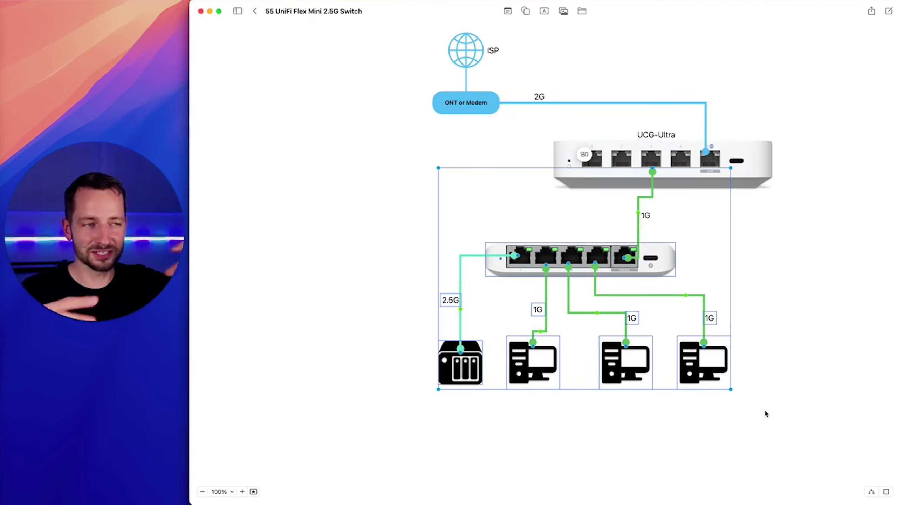
{"action": "left_click", "coordinate": [404, 352]}
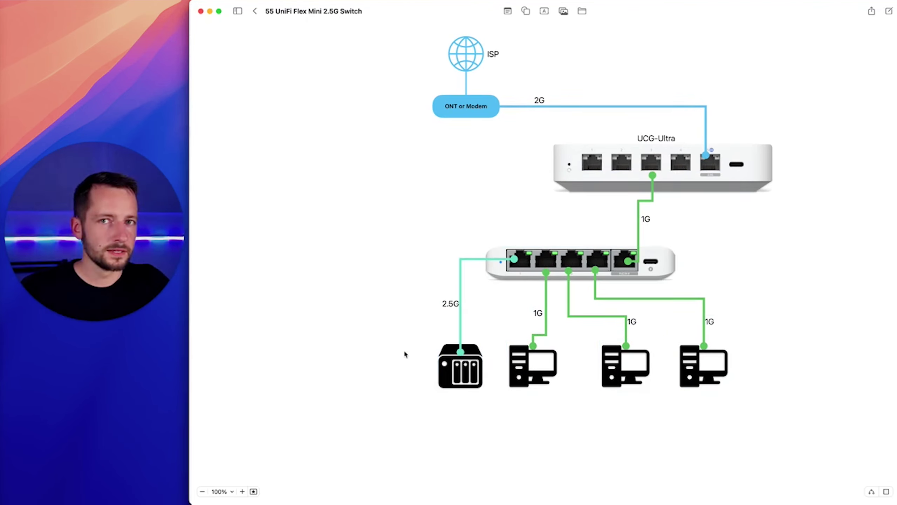
{"action": "left_click", "coordinate": [749, 173]}
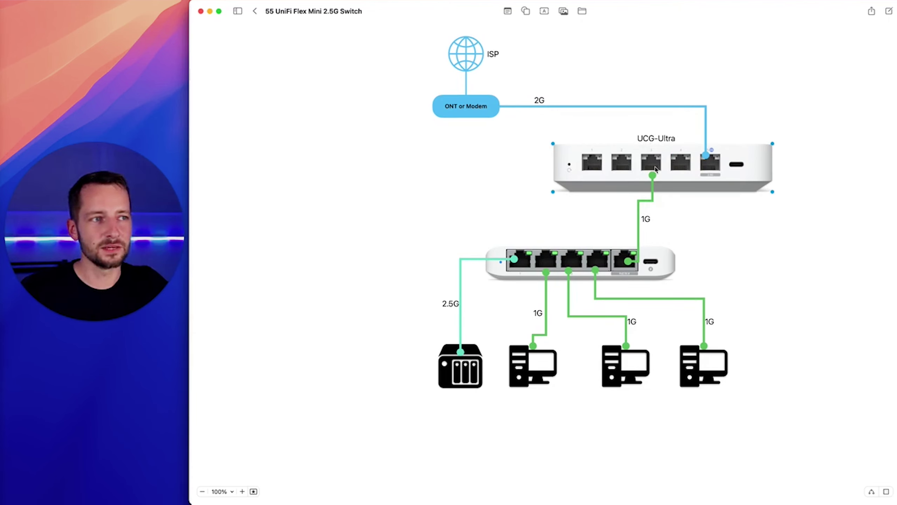
{"action": "left_click", "coordinate": [656, 220]}
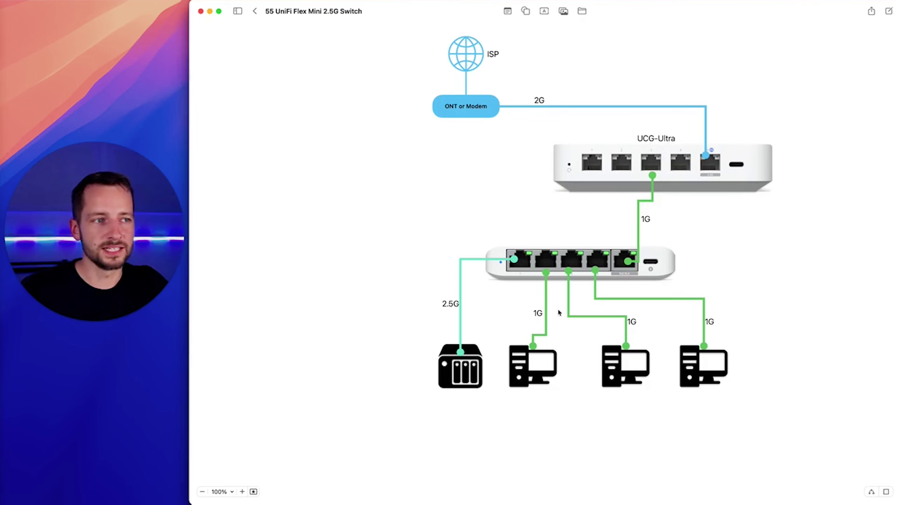
Change the speed label on the link of the computer next to the NAS to 2.5G
{"action": "double_click", "coordinate": [538, 313]}
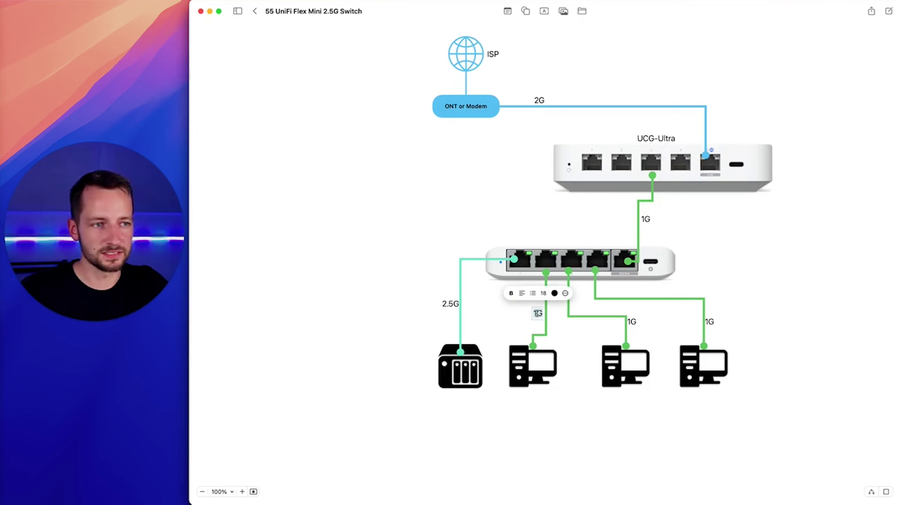
{"action": "type", "text": "2.5G"}
{"action": "left_click_drag", "start_coordinate": [534, 313], "coordinate": [533, 313]}
{"action": "left_click", "coordinate": [533, 340]}
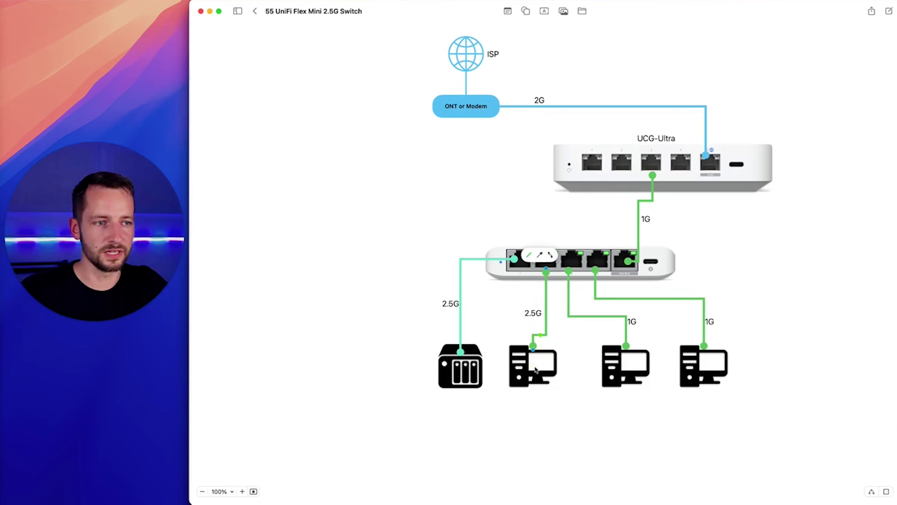
{"action": "left_click", "coordinate": [553, 417]}
Highlight the NAS and its neighbouring computer, followed by the Flex Mini switch and UCG-Ultra gateway they connect through
{"action": "left_click_drag", "start_coordinate": [397, 262], "coordinate": [566, 402]}
{"action": "left_click", "coordinate": [795, 295]}
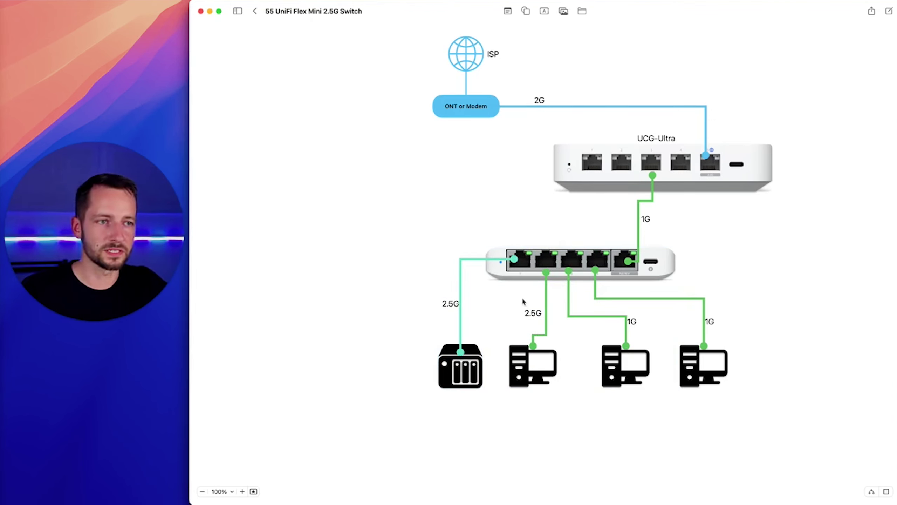
{"action": "left_click", "coordinate": [534, 371]}
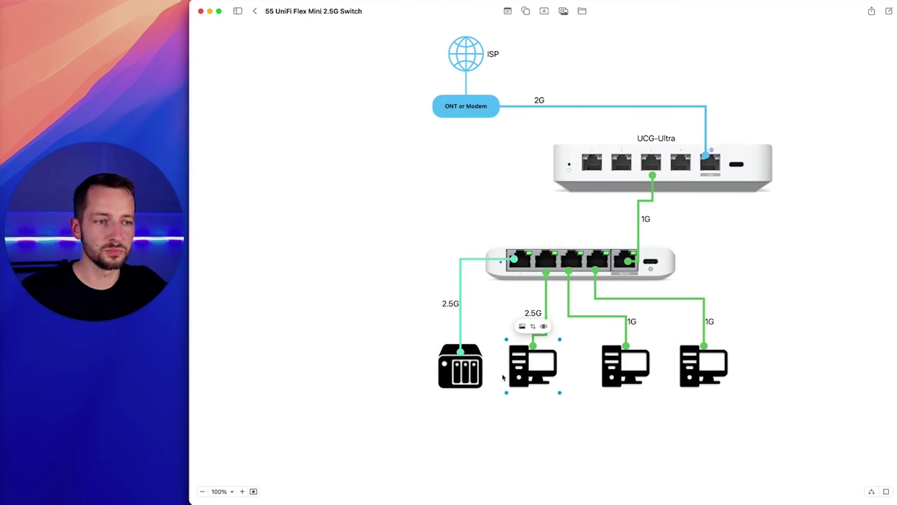
{"action": "left_click", "coordinate": [470, 372]}
{"action": "left_click", "coordinate": [501, 274]}
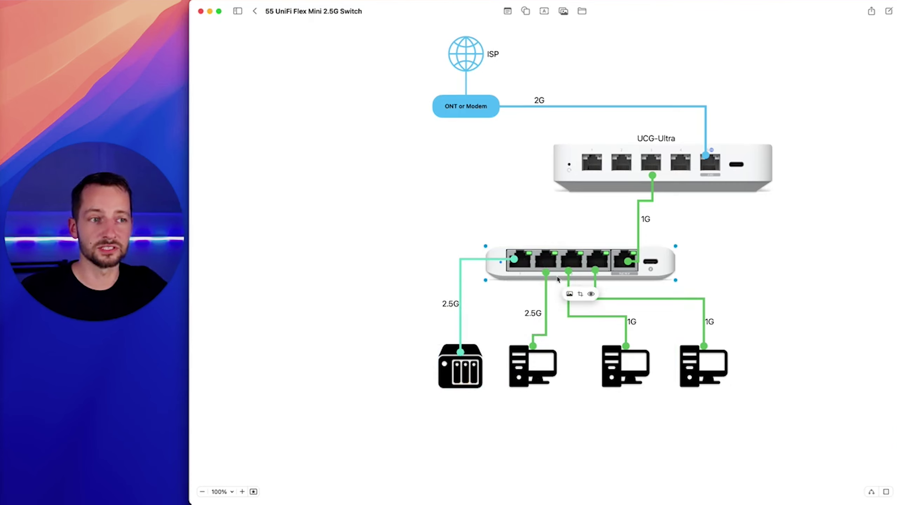
{"action": "left_click", "coordinate": [583, 184]}
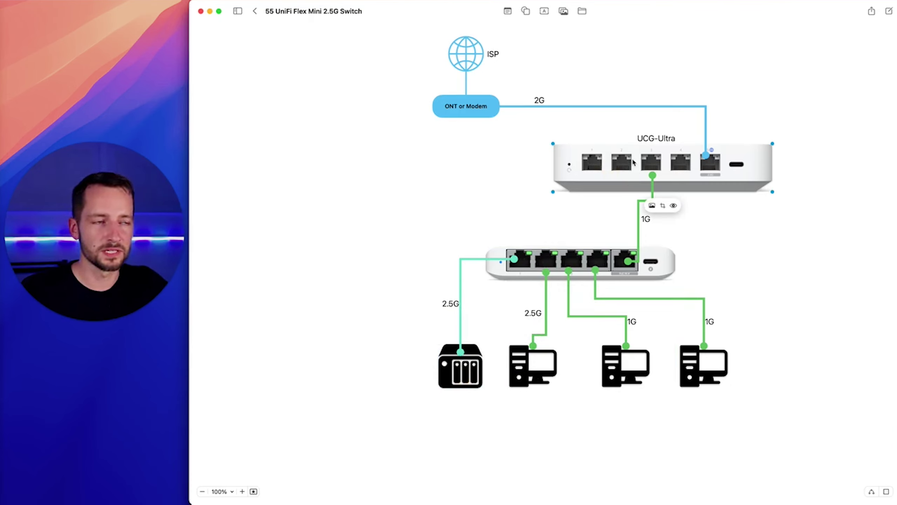
{"action": "left_click", "coordinate": [544, 280]}
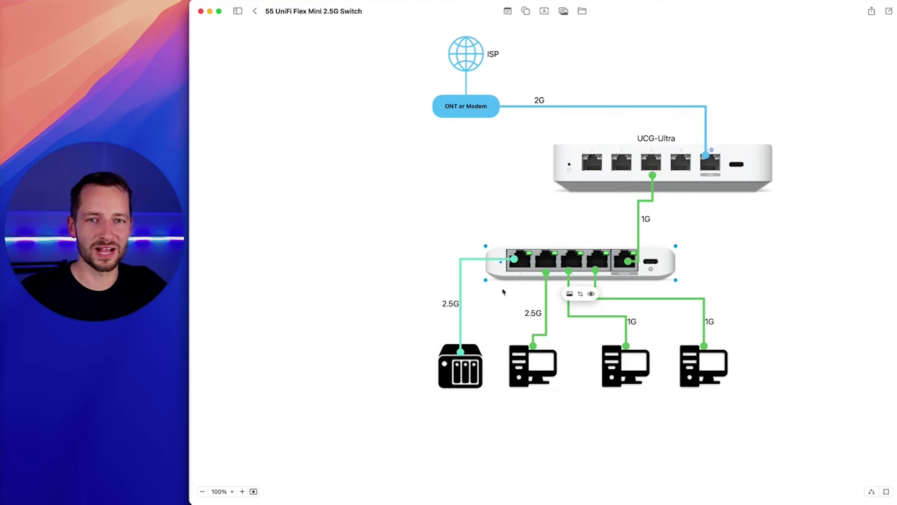
Clear the switch selection and highlight the NAS in the UCG-Ultra diagram
{"action": "left_click", "coordinate": [756, 246]}
{"action": "scroll", "coordinate": [755, 245], "scroll_direction": "up", "scroll_amount": 4}
{"action": "scroll", "coordinate": [756, 250], "scroll_direction": "down", "scroll_amount": 5}
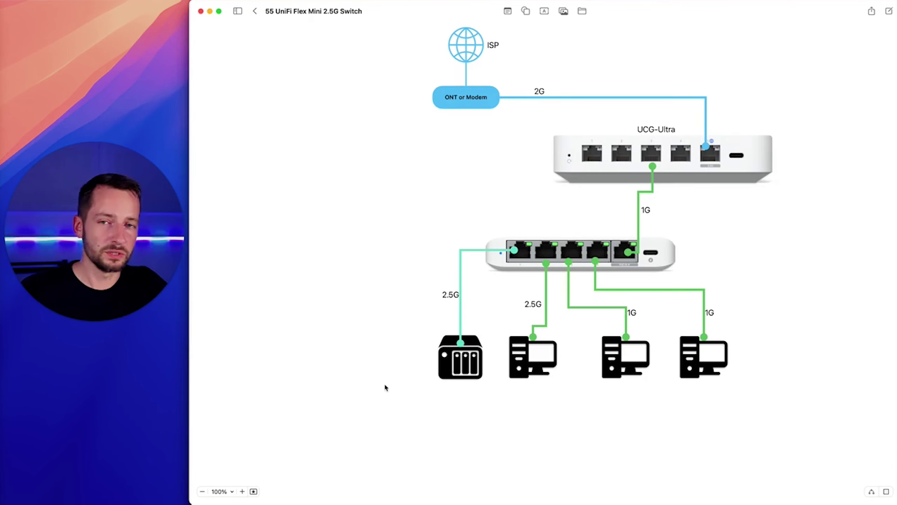
{"action": "left_click", "coordinate": [447, 372]}
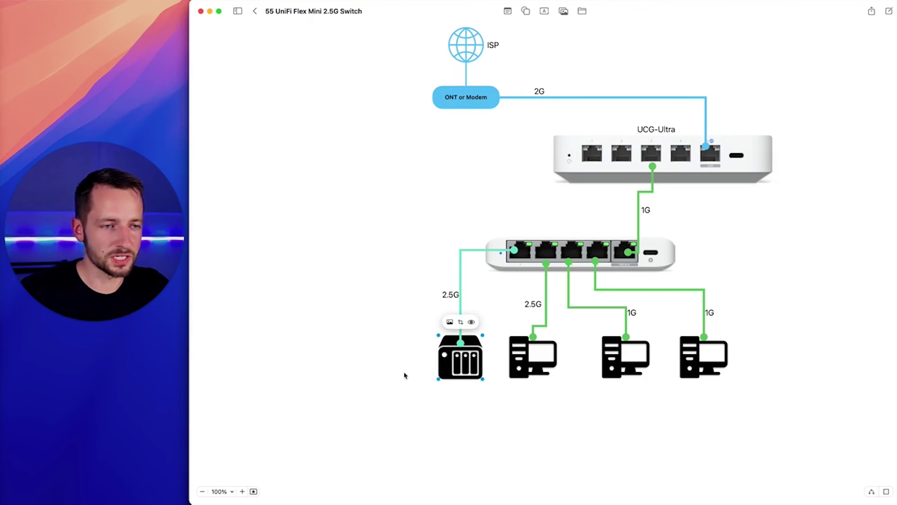
{"action": "left_click", "coordinate": [406, 363]}
{"action": "left_click", "coordinate": [449, 368]}
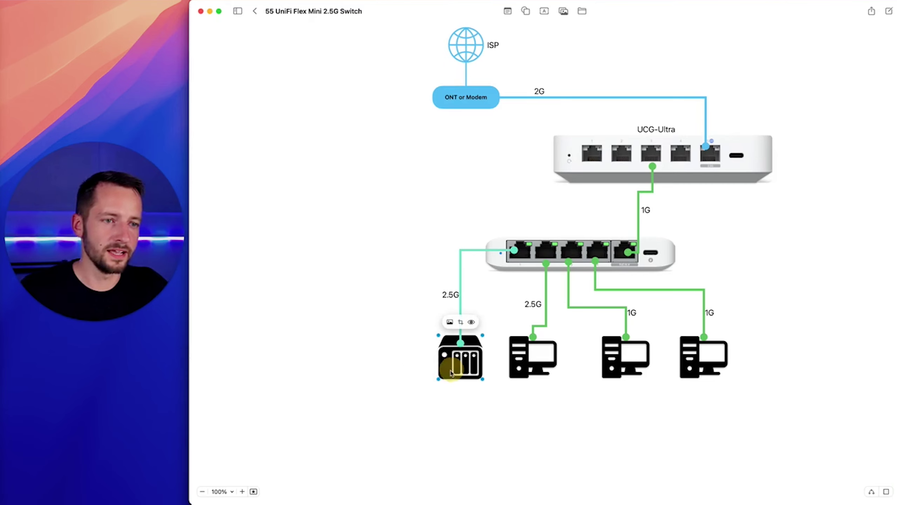
Change the speed label on the link between the NAS and the switch to 10G
{"action": "left_click", "coordinate": [452, 297]}
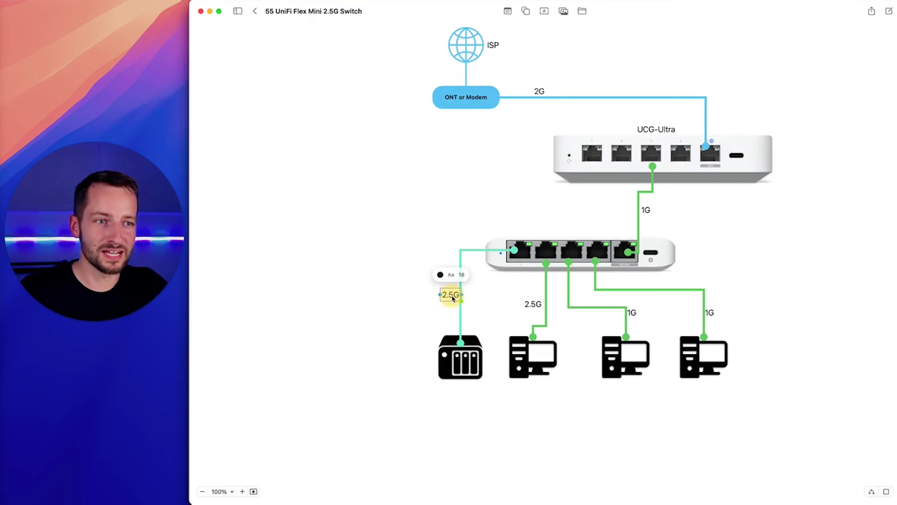
{"action": "left_click", "coordinate": [422, 325]}
{"action": "left_click", "coordinate": [446, 295]}
{"action": "left_click", "coordinate": [445, 295]}
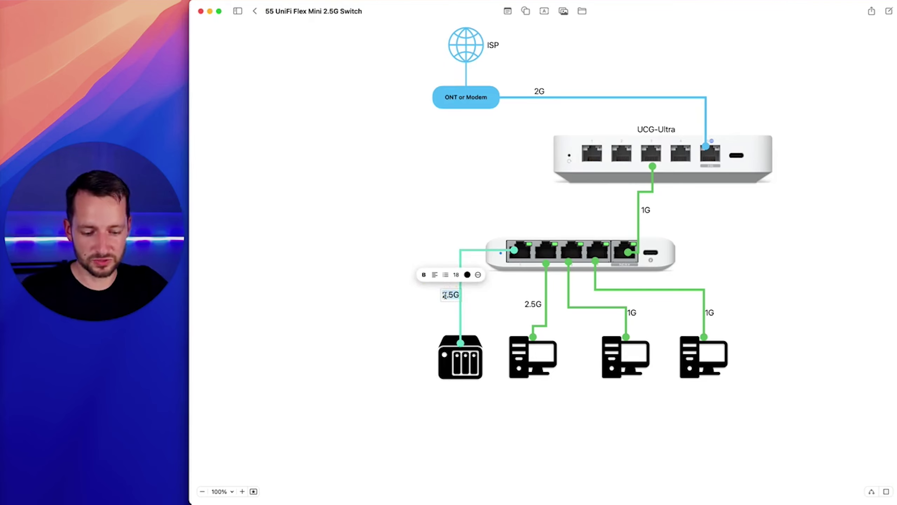
{"action": "type", "text": "10G"}
{"action": "key", "text": "Escape"}
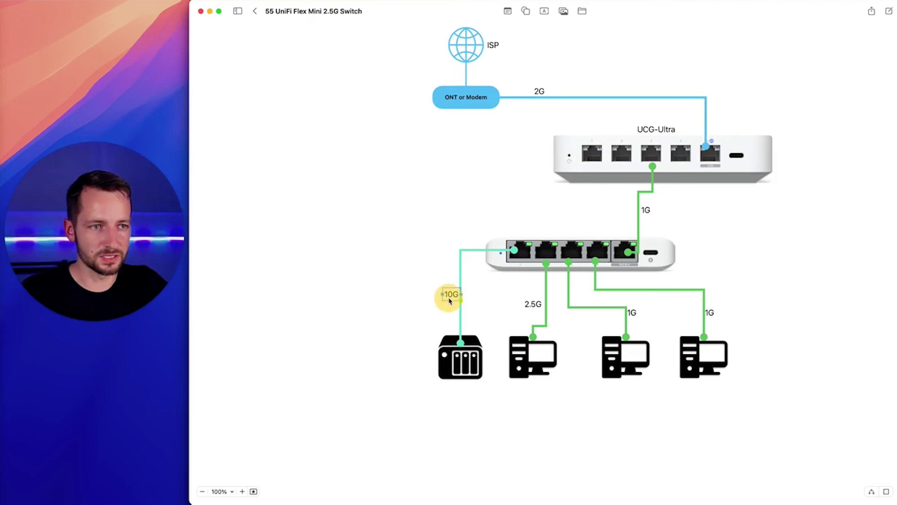
Highlight the 10G label on the NAS link several times, finishing with nothing selected
{"action": "left_click", "coordinate": [435, 306]}
{"action": "left_click", "coordinate": [451, 295]}
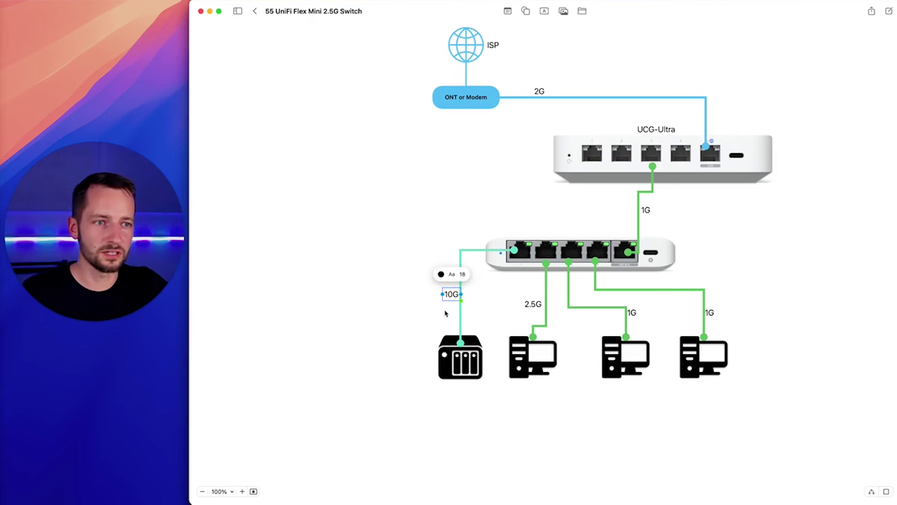
{"action": "left_click", "coordinate": [449, 308]}
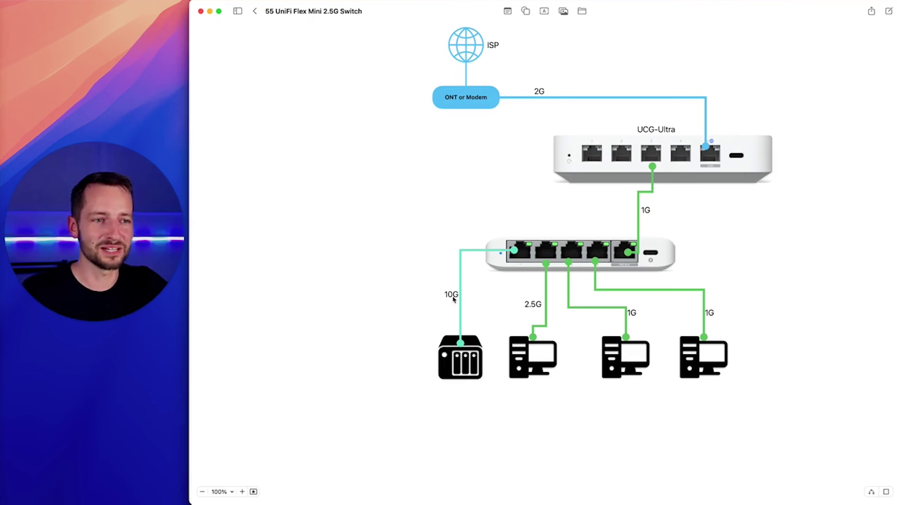
{"action": "left_click", "coordinate": [454, 297]}
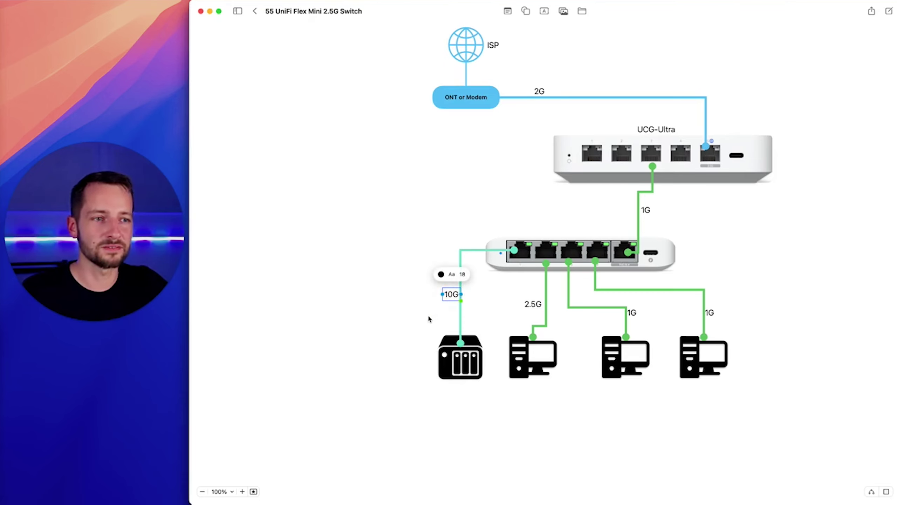
{"action": "left_click", "coordinate": [448, 299]}
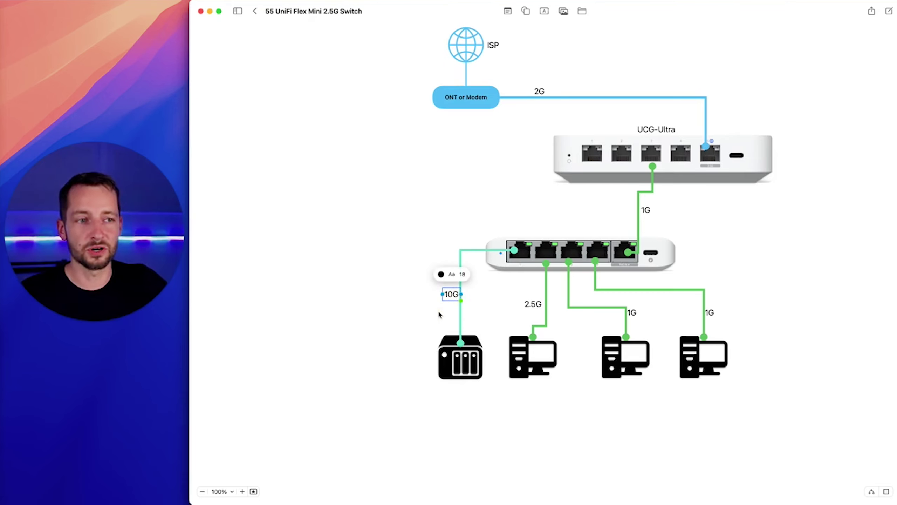
{"action": "left_click", "coordinate": [437, 310]}
{"action": "left_click", "coordinate": [451, 298]}
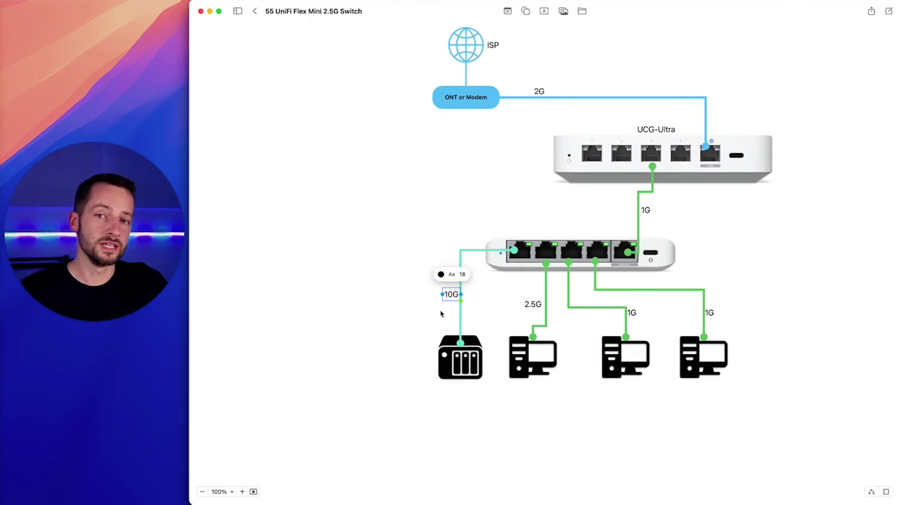
{"action": "left_click", "coordinate": [447, 301]}
{"action": "left_click", "coordinate": [450, 299]}
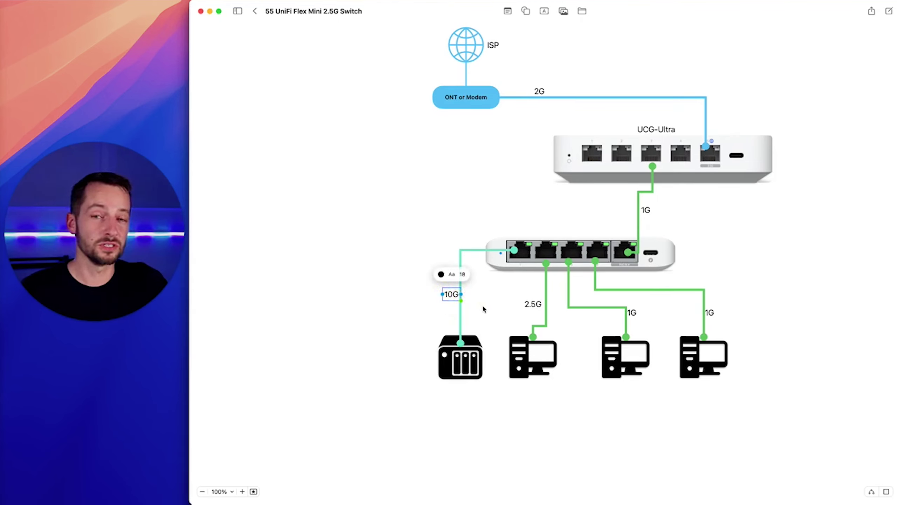
{"action": "left_click", "coordinate": [483, 308]}
{"action": "left_click", "coordinate": [450, 295]}
{"action": "left_click", "coordinate": [439, 309]}
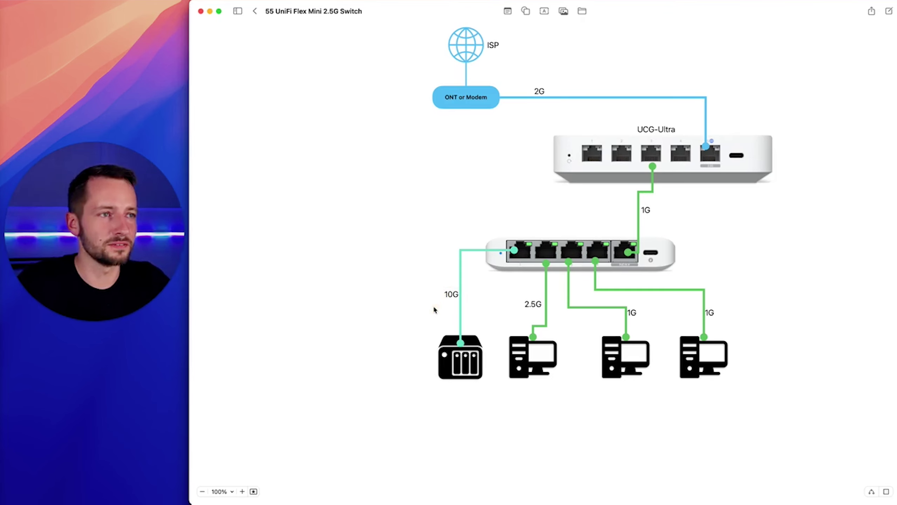
Highlight the ISP label and the UCG-Ultra gateway, then clear the selection
{"action": "scroll", "coordinate": [430, 267], "scroll_direction": "up", "scroll_amount": 3}
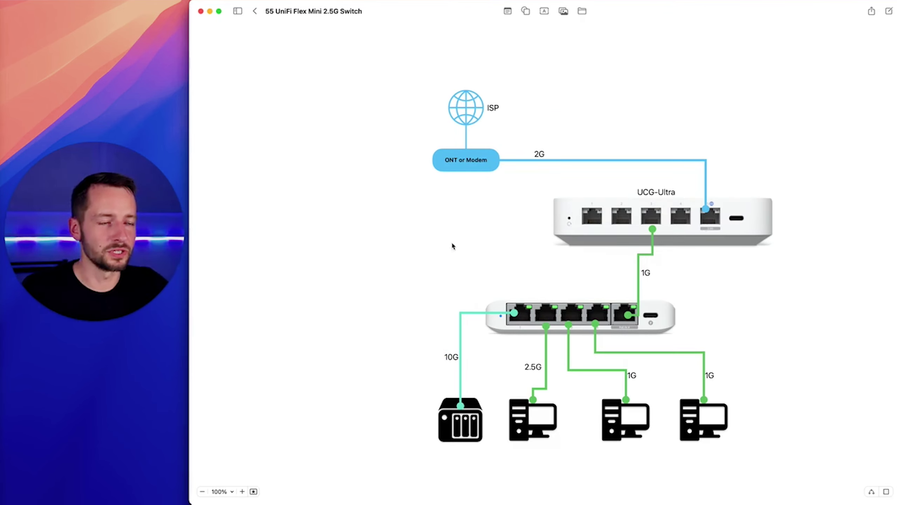
{"action": "left_click", "coordinate": [493, 108]}
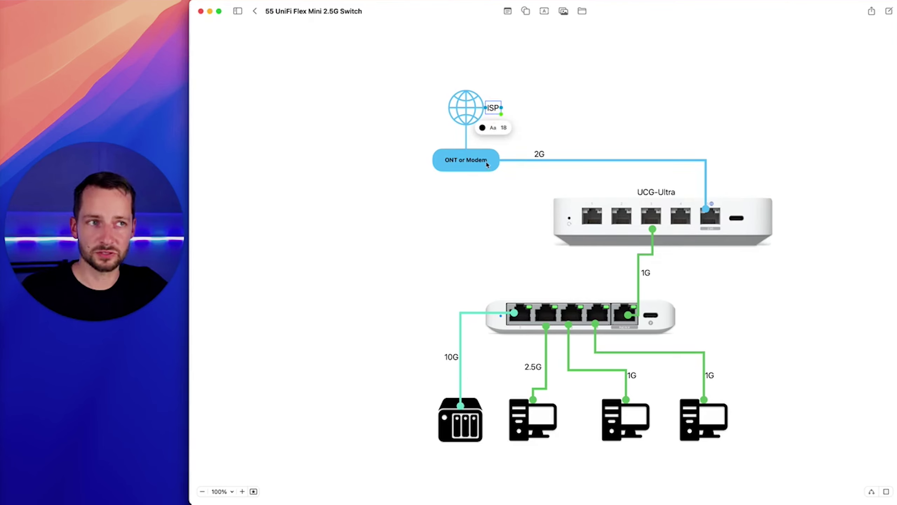
{"action": "left_click", "coordinate": [519, 184]}
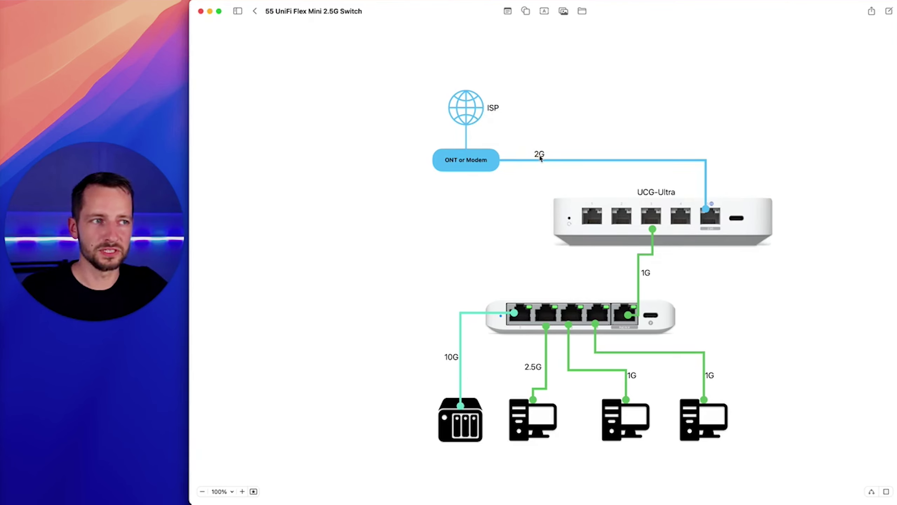
{"action": "left_click", "coordinate": [617, 200]}
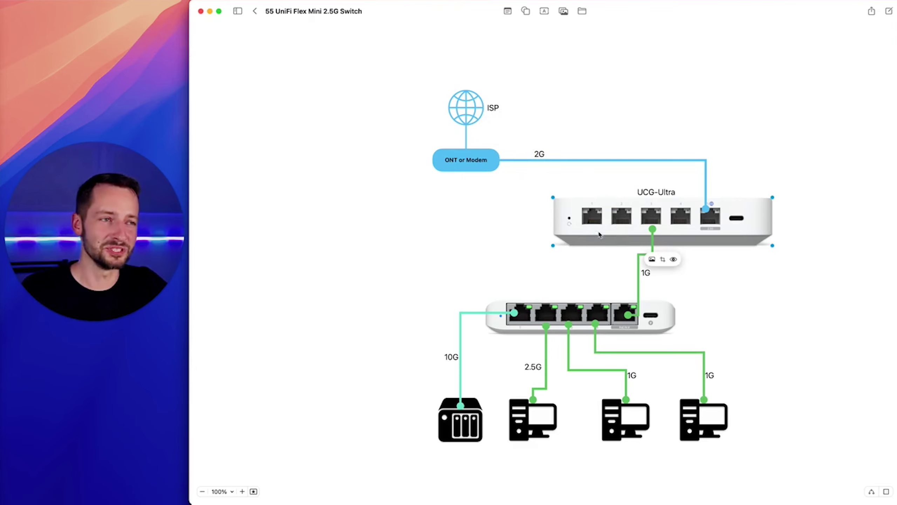
{"action": "left_click", "coordinate": [753, 262]}
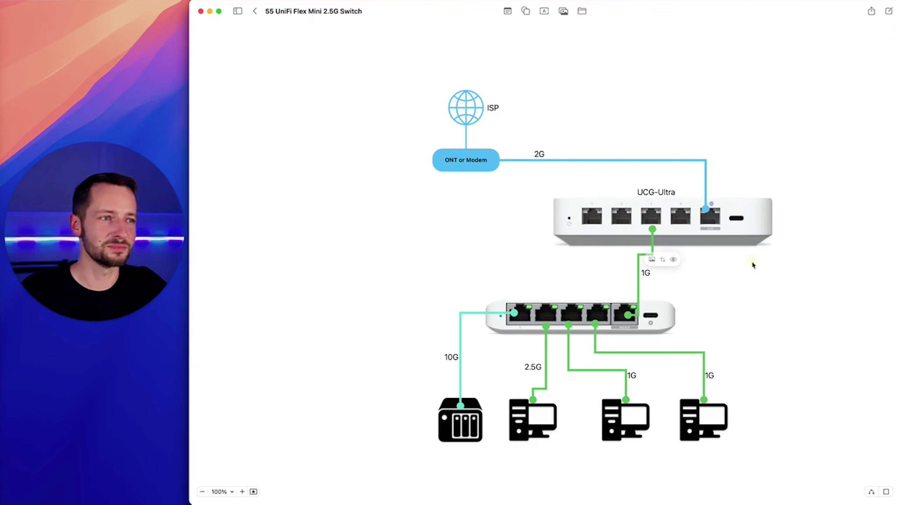
Highlight the 1G link between gateway and switch, along with the Flex Mini switch and UCG-Ultra it connects
{"action": "left_click", "coordinate": [638, 281]}
{"action": "left_click", "coordinate": [650, 325]}
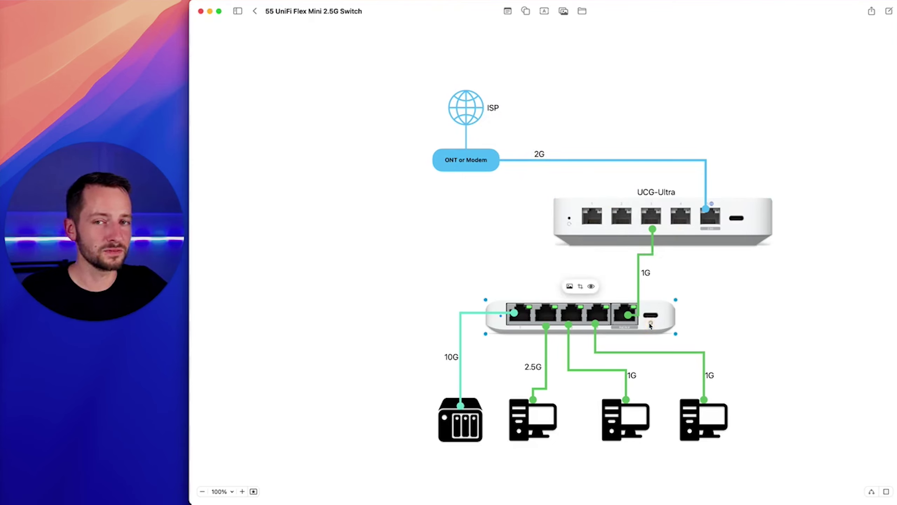
{"action": "left_click", "coordinate": [638, 285]}
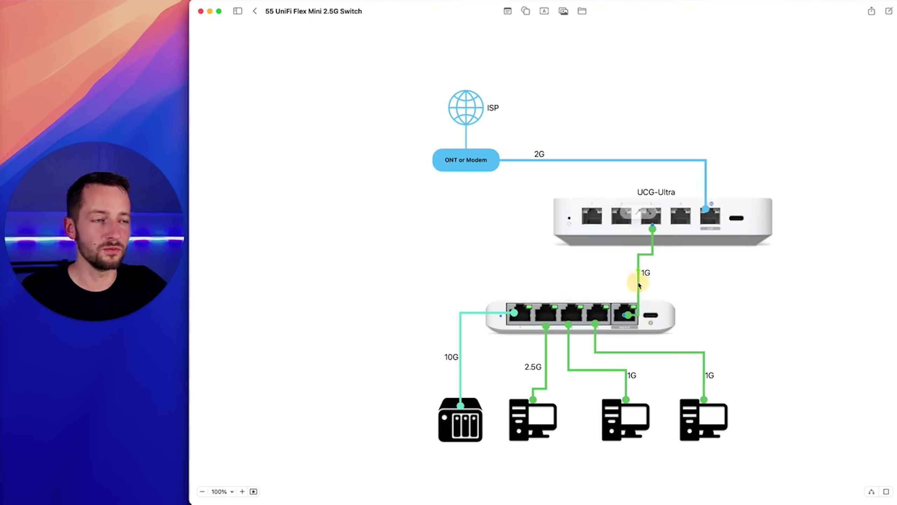
{"action": "left_click", "coordinate": [660, 223]}
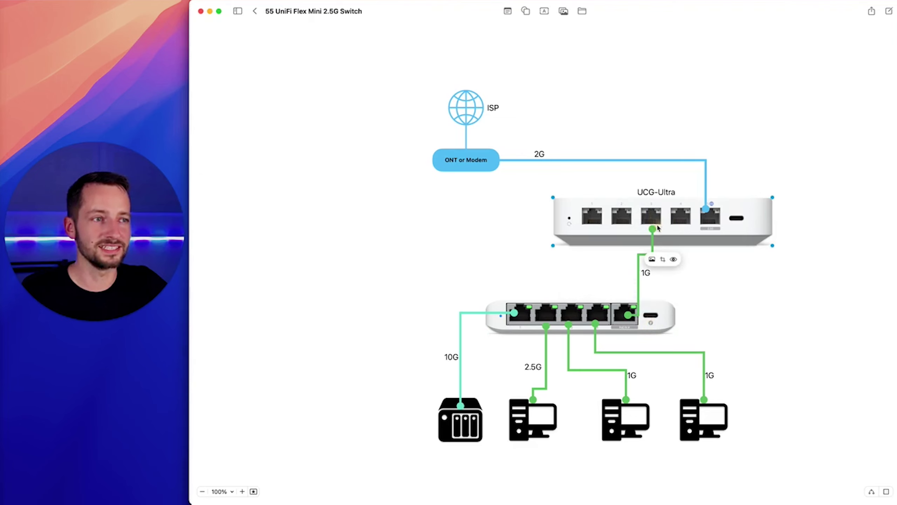
{"action": "left_click", "coordinate": [637, 274]}
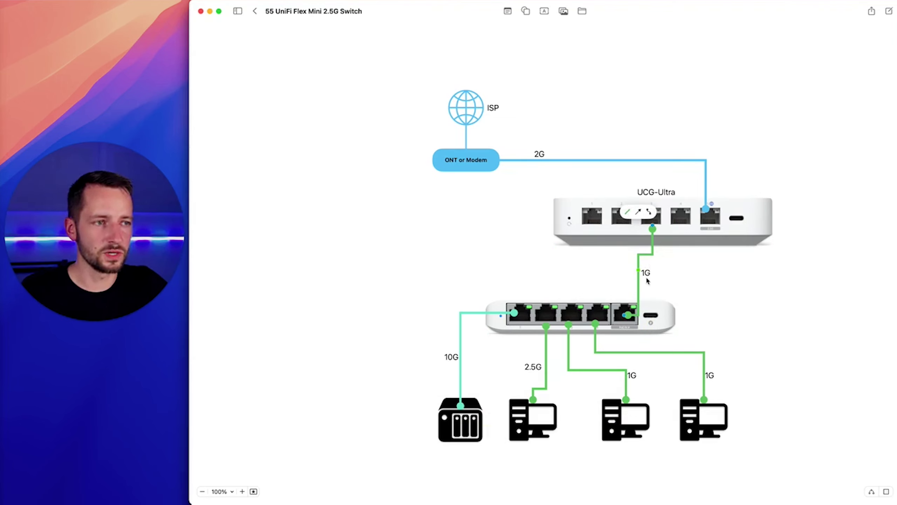
{"action": "left_click", "coordinate": [694, 282]}
Set the speed label on the NAS link to 2.5G and select the NAS
{"action": "left_click", "coordinate": [455, 426]}
{"action": "double_click", "coordinate": [452, 357]}
{"action": "type", "text": "2.5"}
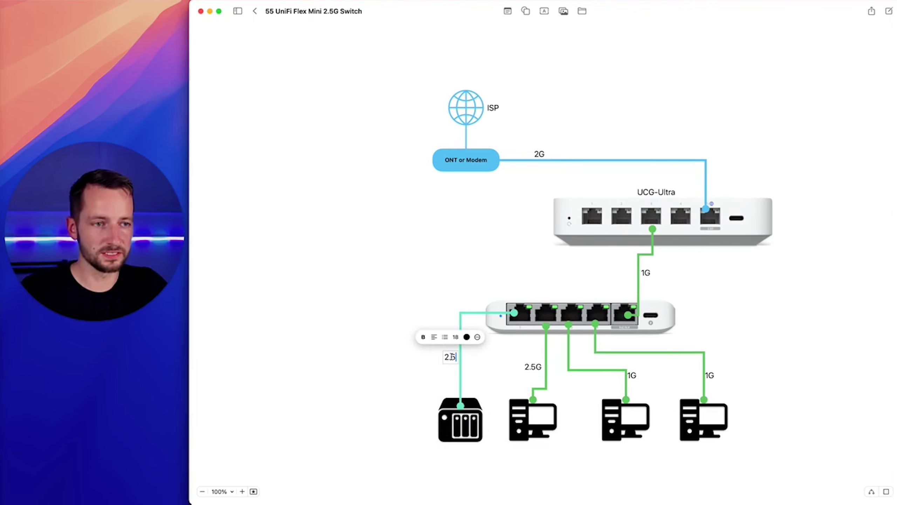
{"action": "type", "text": "G"}
{"action": "left_click", "coordinate": [459, 424]}
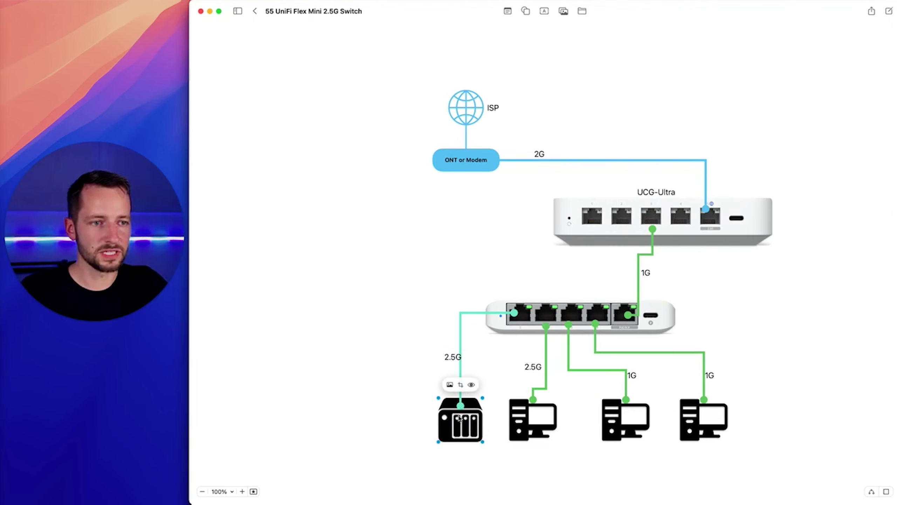
Highlight the NAS link label, the 2G internet link and the switch uplink, then the row of NAS and computers
{"action": "left_click", "coordinate": [455, 357]}
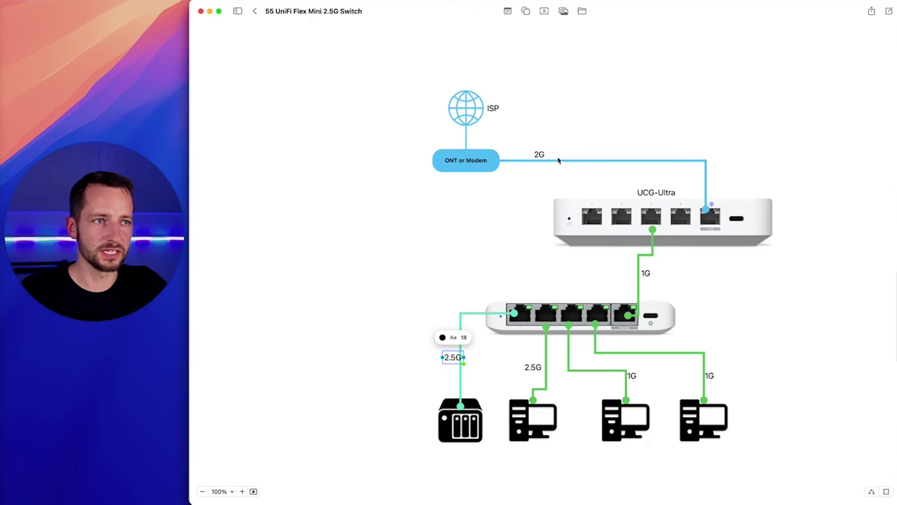
{"action": "left_click", "coordinate": [544, 160]}
{"action": "left_click", "coordinate": [496, 243]}
{"action": "left_click", "coordinate": [638, 271]}
{"action": "left_click", "coordinate": [624, 274]}
{"action": "left_click", "coordinate": [412, 348]}
{"action": "left_click_drag", "start_coordinate": [427, 358], "coordinate": [748, 468]}
{"action": "left_click", "coordinate": [799, 360]}
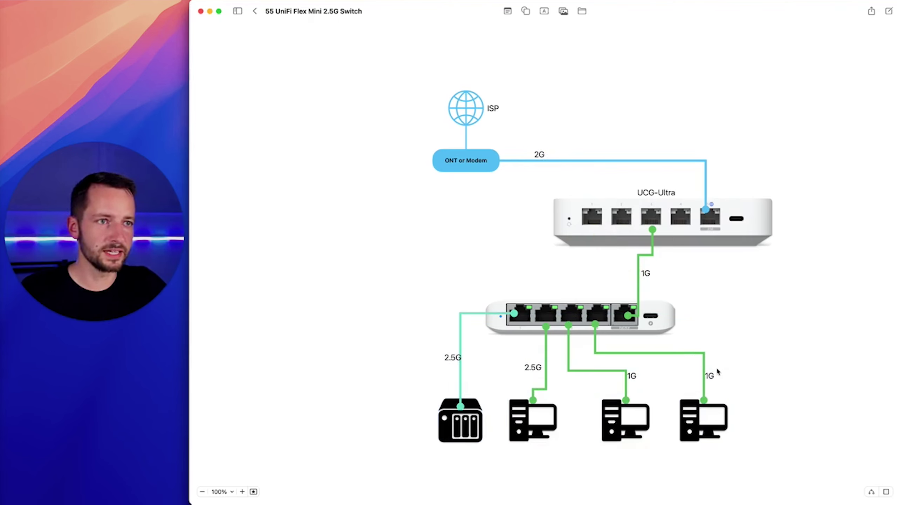
Go to the UCG-Max diagram and highlight the 2G Internet label on the modem link
{"action": "scroll", "coordinate": [712, 365], "scroll_direction": "up", "scroll_amount": 10}
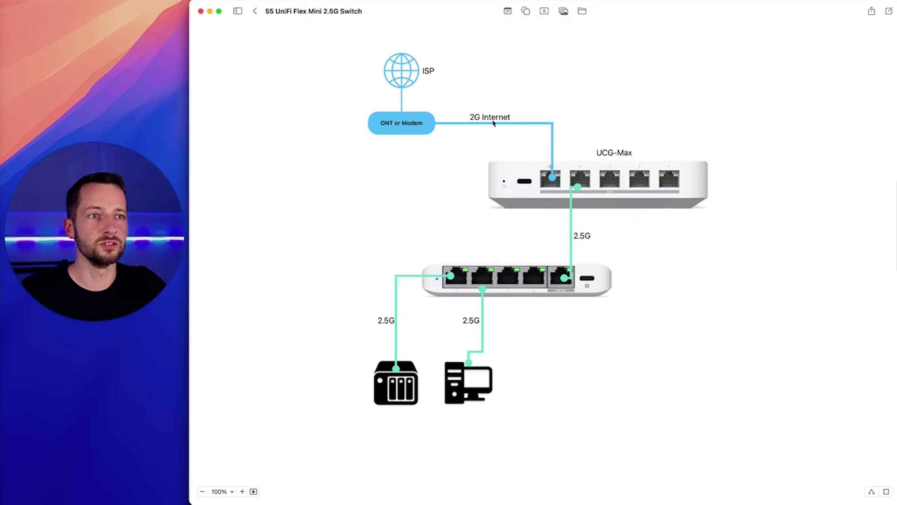
{"action": "left_click", "coordinate": [490, 117]}
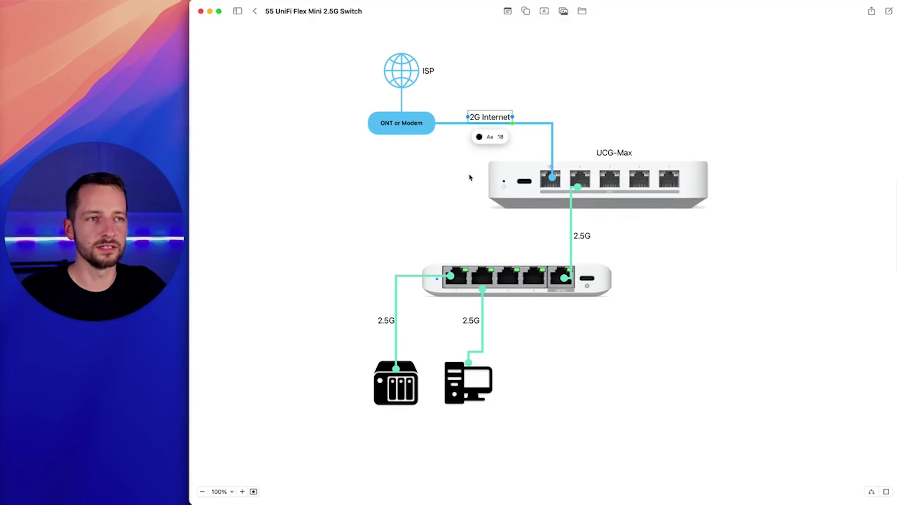
{"action": "left_click", "coordinate": [473, 210]}
{"action": "scroll", "coordinate": [539, 204], "scroll_direction": "up", "scroll_amount": 1}
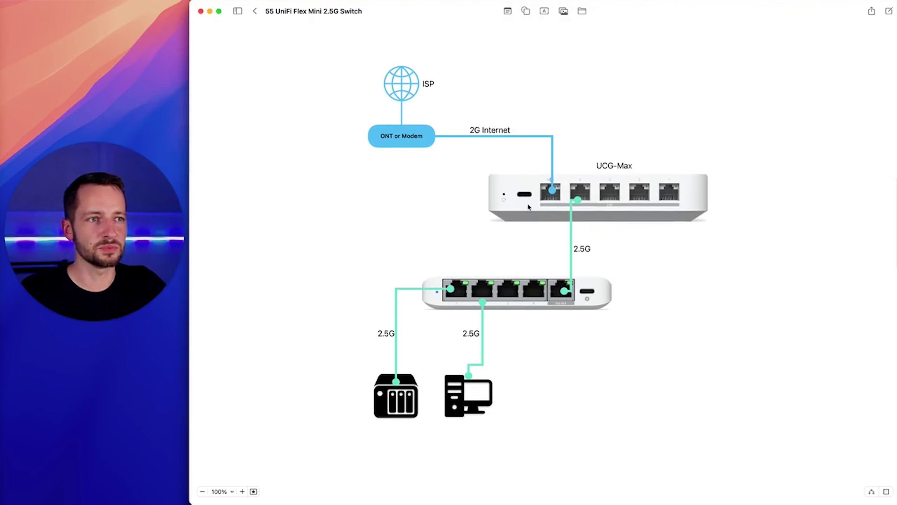
Highlight the UCG-Max gateway, the Flex Mini switch and the 2.5G label on the link between them
{"action": "left_click", "coordinate": [602, 194]}
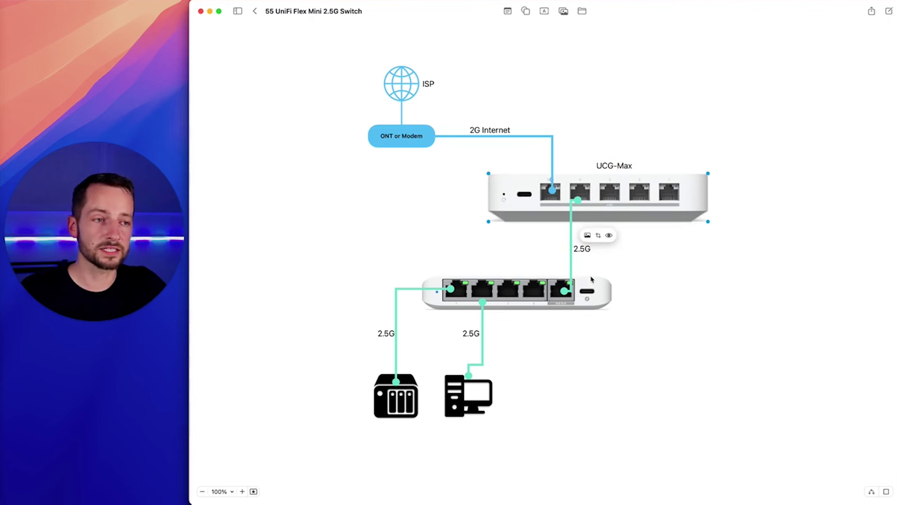
{"action": "left_click", "coordinate": [586, 291]}
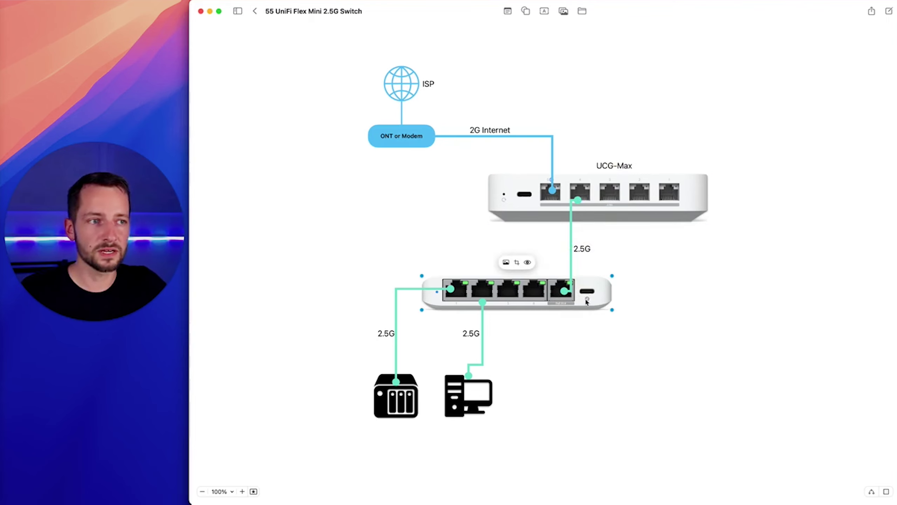
{"action": "left_click", "coordinate": [578, 249]}
{"action": "left_click", "coordinate": [631, 285]}
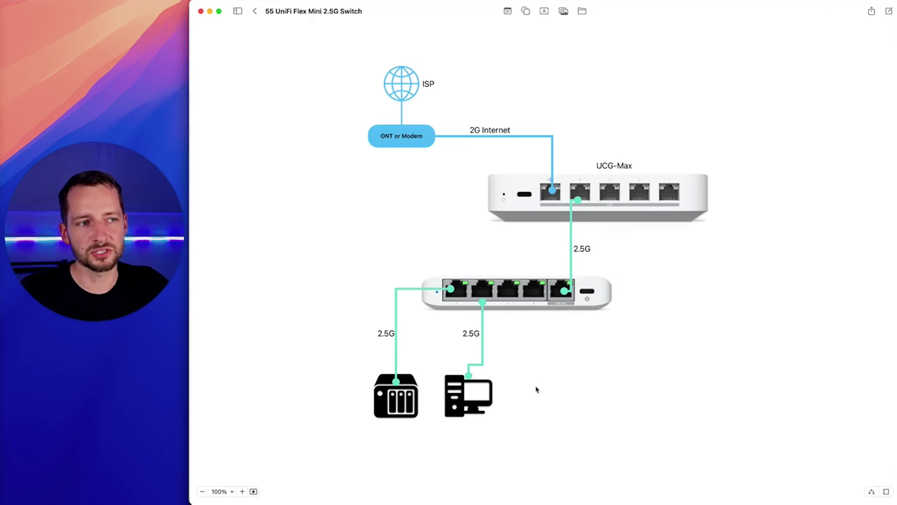
Switch to the Flex 2.5G switch's port view in UniFi Network and highlight 2.5 GbE in the port speed legend
{"action": "left_click", "coordinate": [530, 368]}
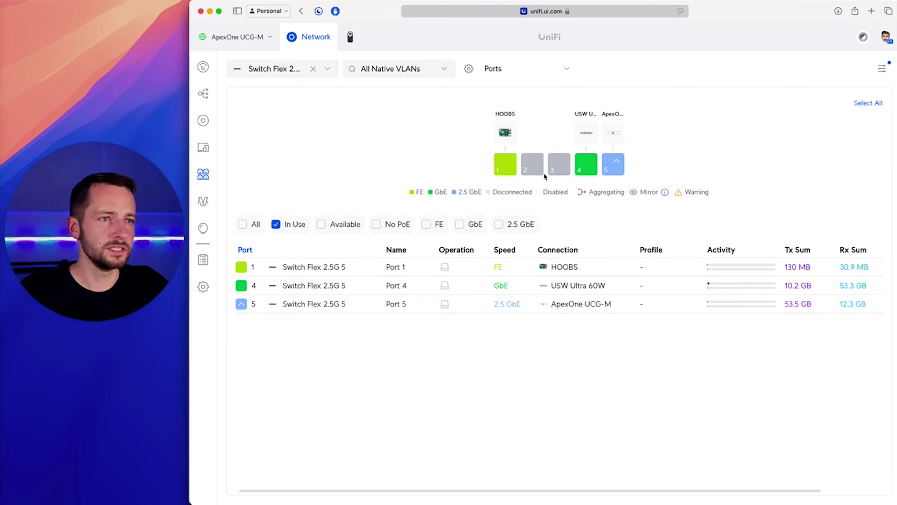
{"action": "left_click", "coordinate": [649, 149]}
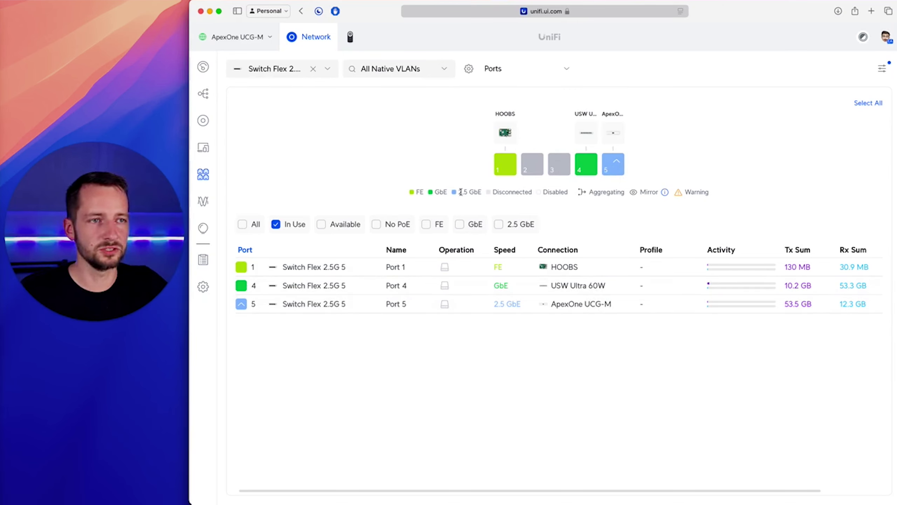
{"action": "left_click_drag", "start_coordinate": [462, 192], "coordinate": [481, 193]}
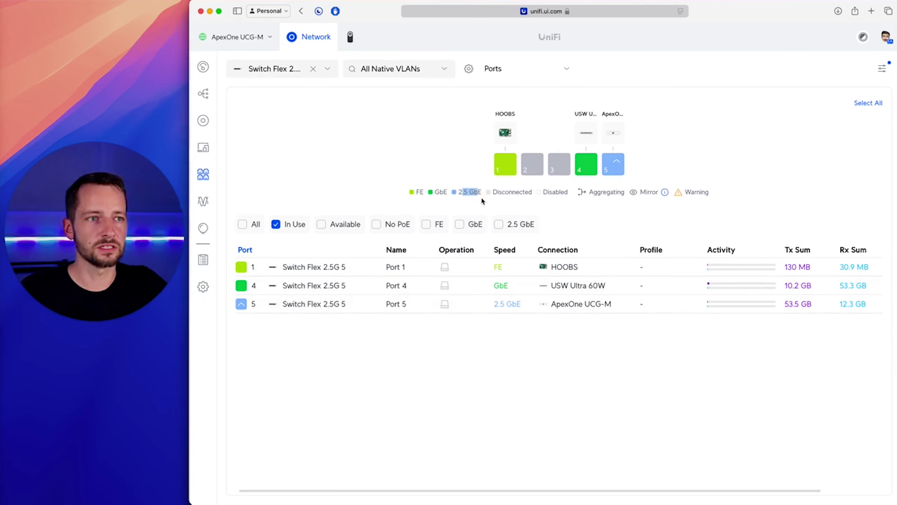
Switch back to the UCG-Max diagram in Freeform and highlight the computer and the 2.5G label on the NAS link
{"action": "left_click", "coordinate": [481, 194]}
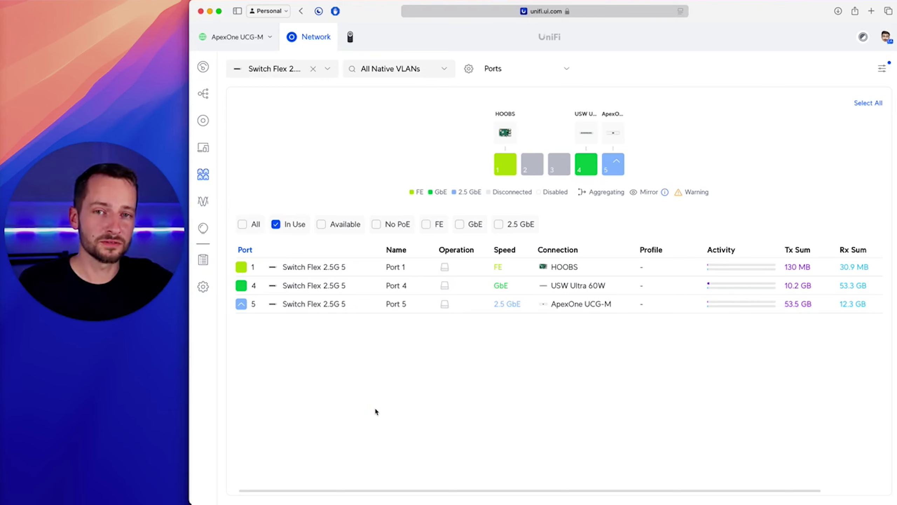
{"action": "key", "text": "super+Tab"}
{"action": "key", "text": "super+Tab"}
{"action": "left_click", "coordinate": [457, 394]}
{"action": "left_click", "coordinate": [389, 334]}
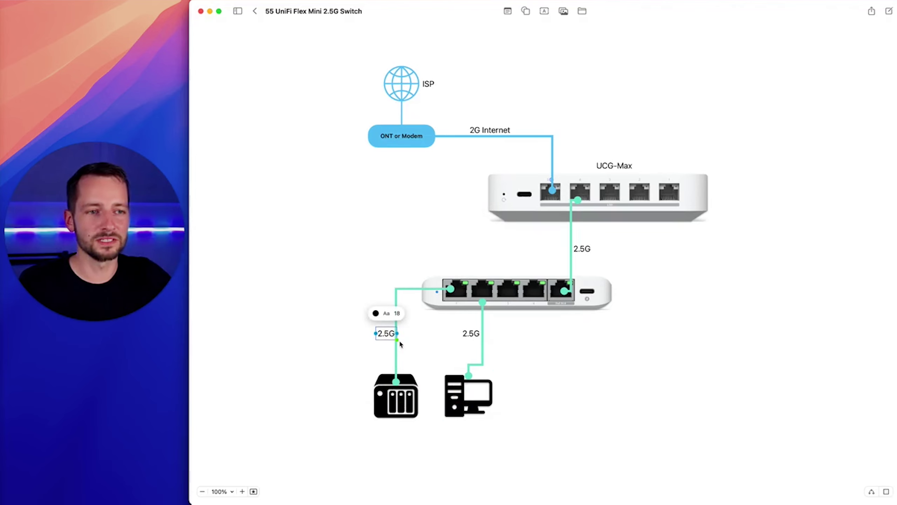
{"action": "left_click", "coordinate": [559, 349]}
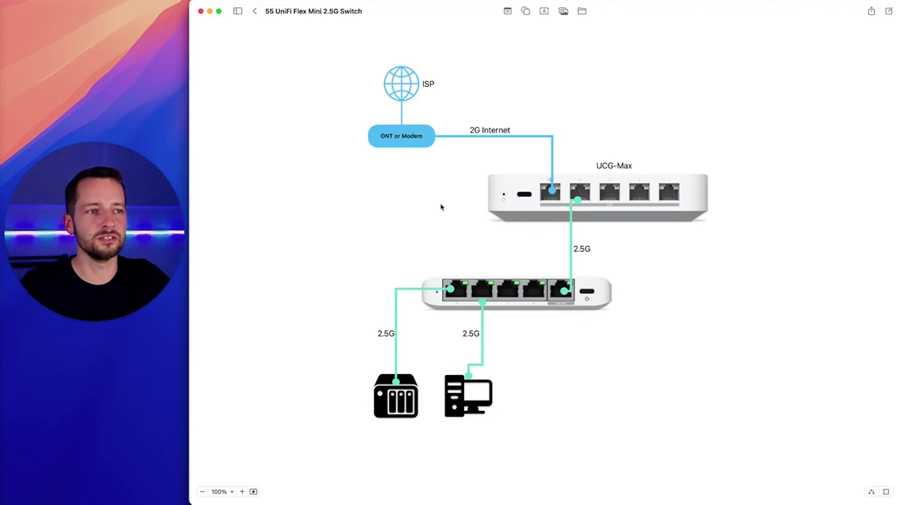
Go to the UCG-Ultra diagram and highlight the 2.5G labels on the NAS link and the first computer's link
{"action": "scroll", "coordinate": [309, 294], "scroll_direction": "down", "scroll_amount": 15}
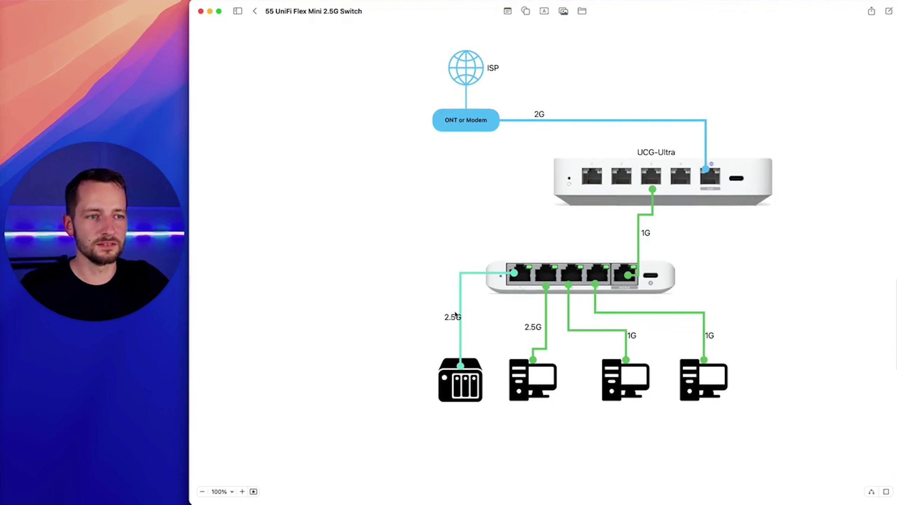
{"action": "left_click", "coordinate": [453, 316]}
{"action": "left_click", "coordinate": [533, 327]}
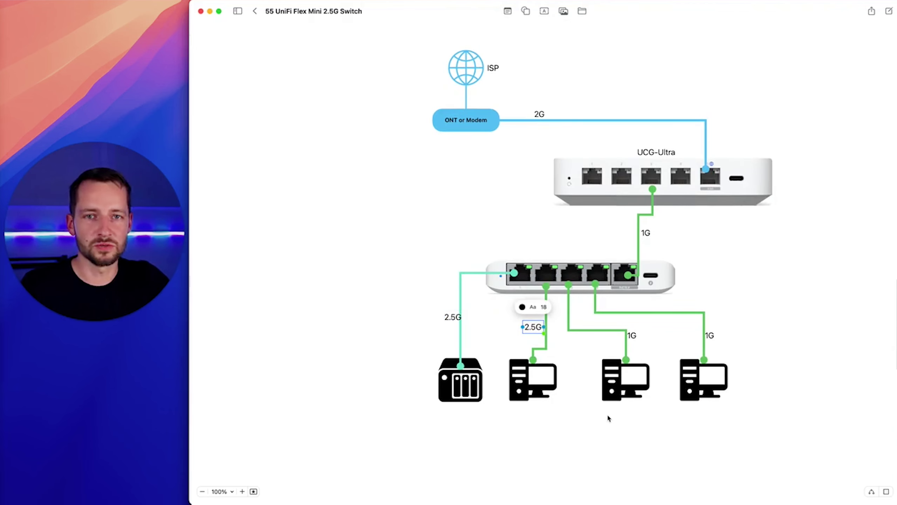
{"action": "left_click", "coordinate": [607, 414]}
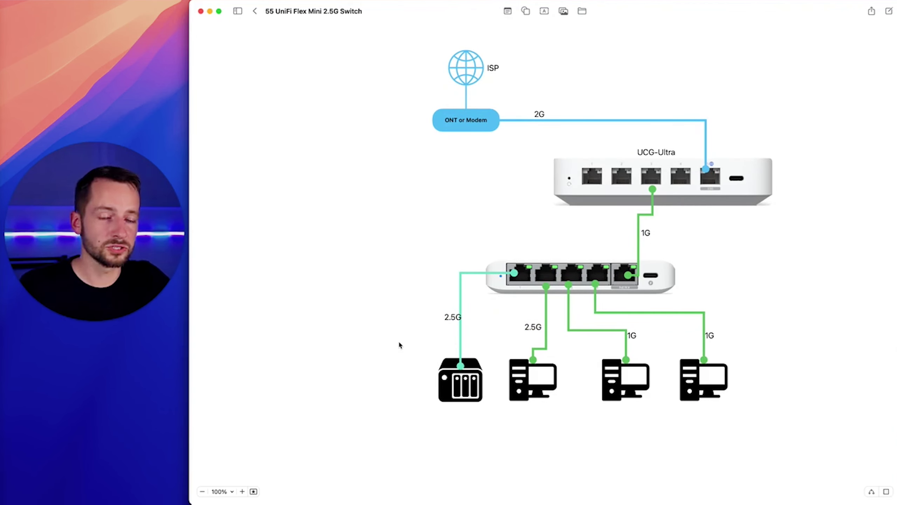
Change the label on the link between the modem and the UCG-Ultra to 1G
{"action": "double_click", "coordinate": [539, 114]}
{"action": "type", "text": "1G"}
{"action": "left_click", "coordinate": [444, 206]}
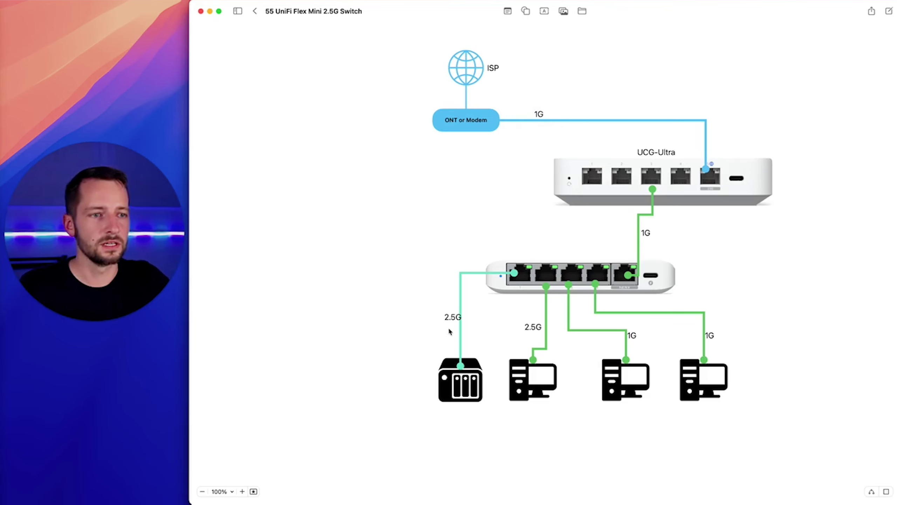
Delete the NAS with its link and label from the UCG-Ultra diagram, and relabel the first computer's link 1G
{"action": "left_click_drag", "start_coordinate": [412, 307], "coordinate": [477, 417]}
{"action": "key", "text": "Delete"}
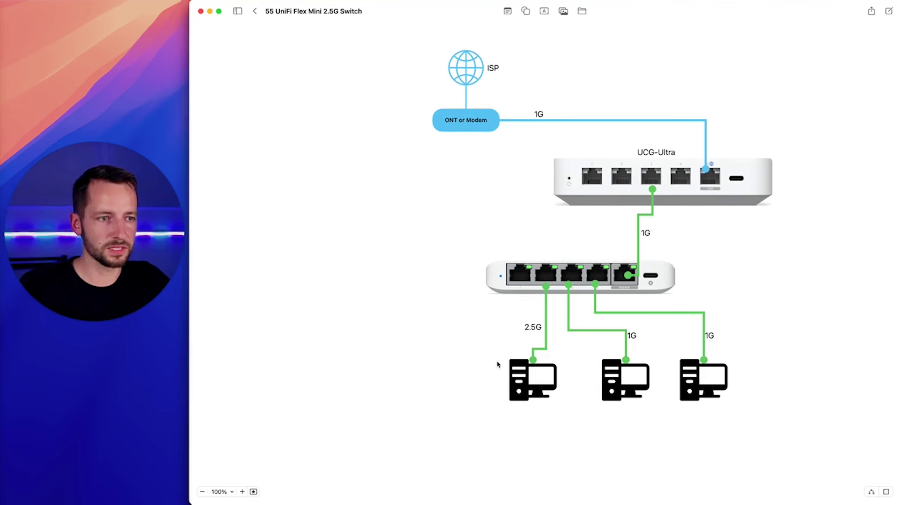
{"action": "double_click", "coordinate": [532, 327]}
{"action": "type", "text": "1G"}
{"action": "left_click", "coordinate": [491, 367]}
Highlight the Flex Mini switch in the UCG-Ultra diagram to point out its place in the all-1G network
{"action": "left_click", "coordinate": [573, 270]}
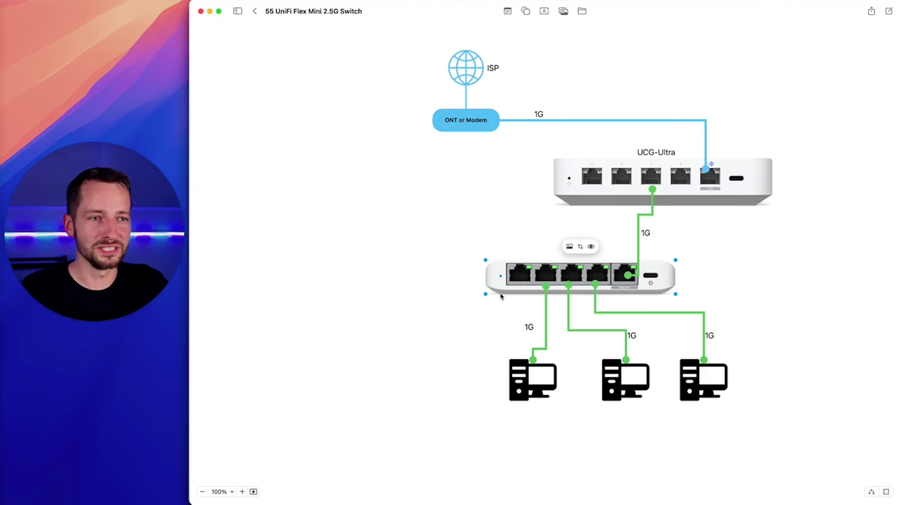
{"action": "left_click", "coordinate": [477, 301]}
{"action": "left_click", "coordinate": [520, 287]}
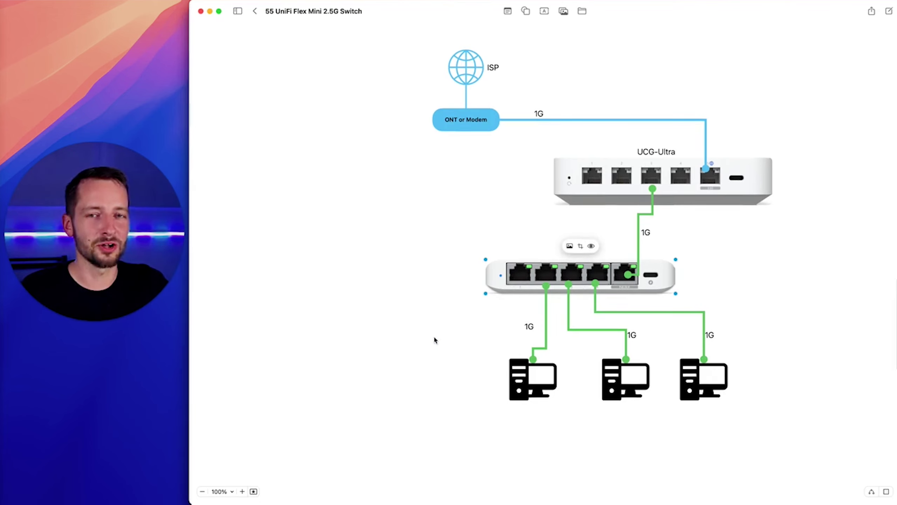
{"action": "left_click", "coordinate": [388, 306]}
{"action": "left_click", "coordinate": [483, 299]}
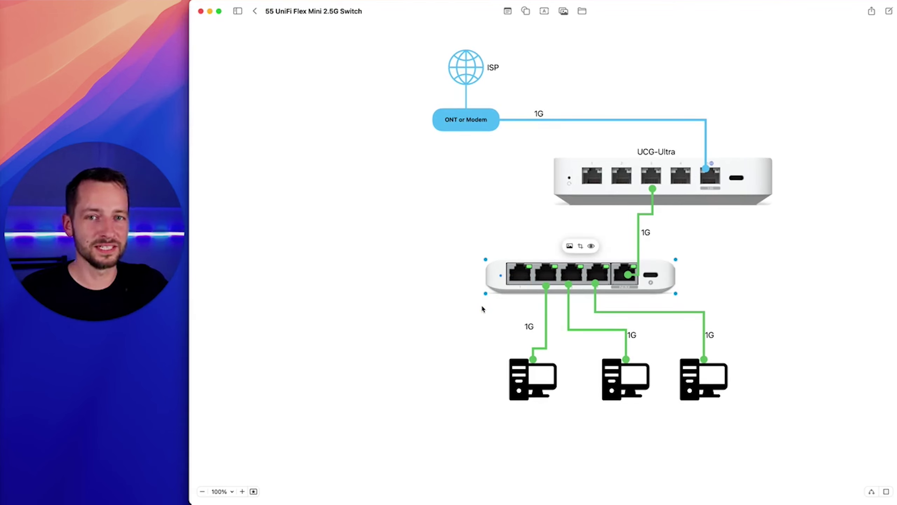
{"action": "left_click", "coordinate": [466, 330]}
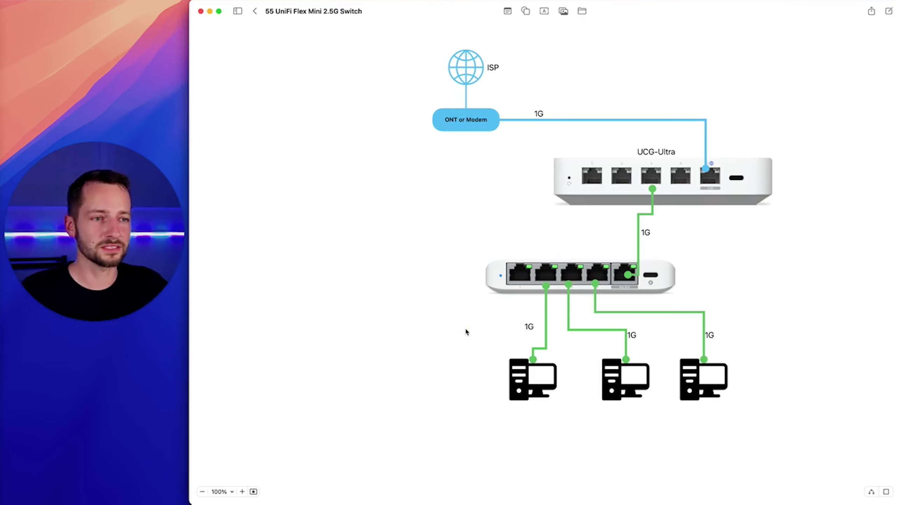
{"action": "left_click", "coordinate": [508, 301]}
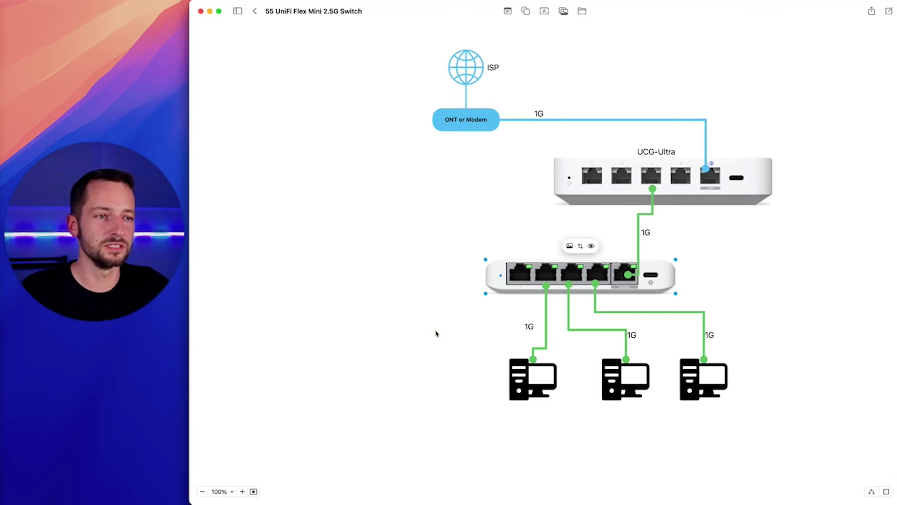
{"action": "left_click", "coordinate": [435, 332]}
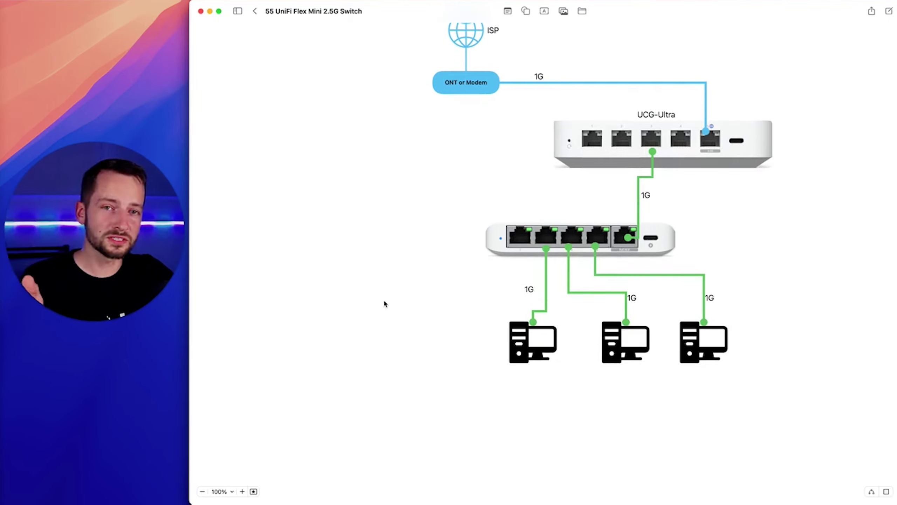
Go to the UCG-Max diagram and highlight the NAS, the 2G Internet label and the Flex Mini switch
{"action": "scroll", "coordinate": [383, 298], "scroll_direction": "up", "scroll_amount": 15}
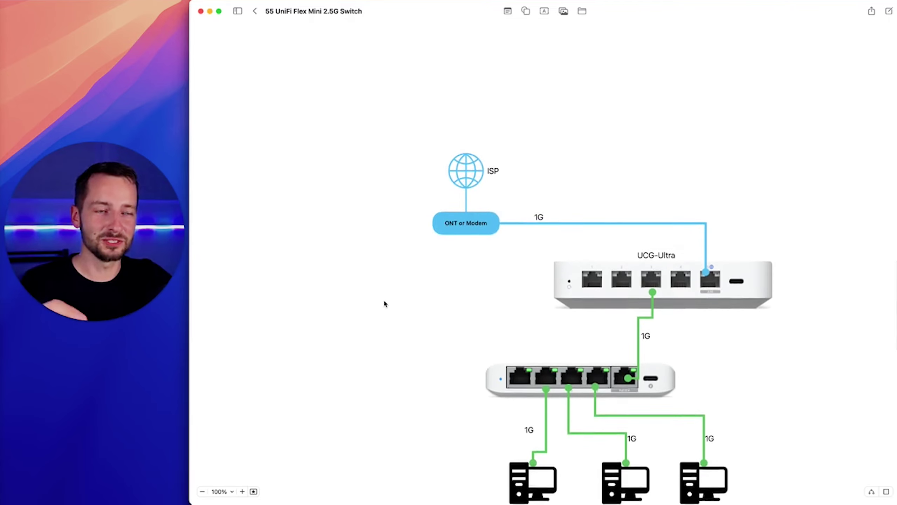
{"action": "left_click", "coordinate": [381, 333]}
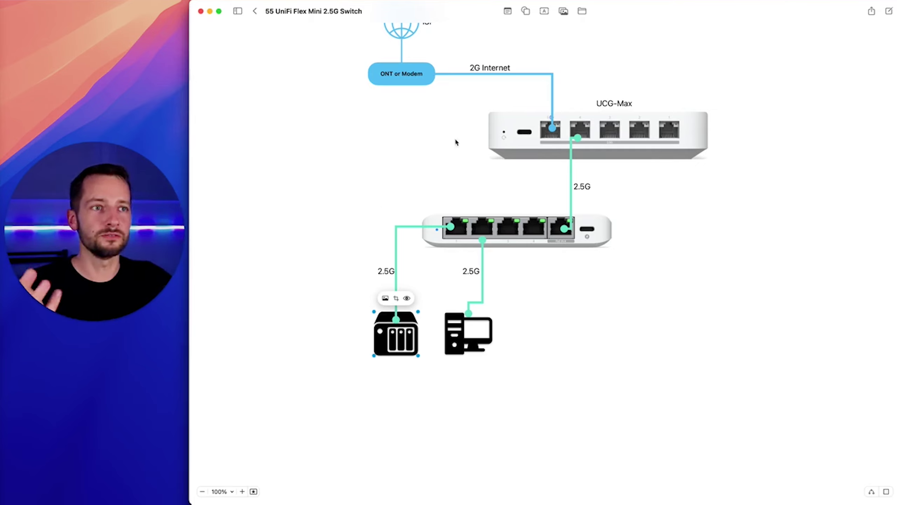
{"action": "scroll", "coordinate": [474, 120], "scroll_direction": "up", "scroll_amount": 2}
{"action": "left_click", "coordinate": [478, 102]}
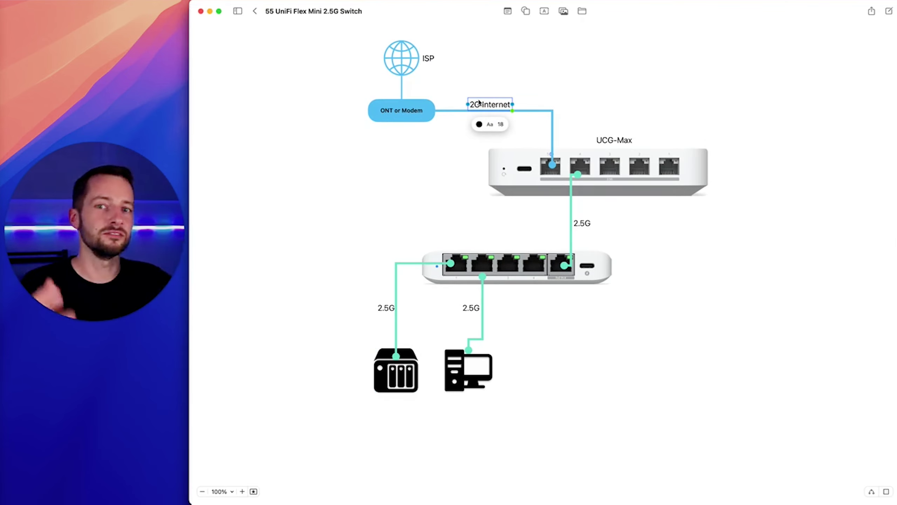
{"action": "left_click", "coordinate": [380, 223]}
{"action": "left_click", "coordinate": [484, 266]}
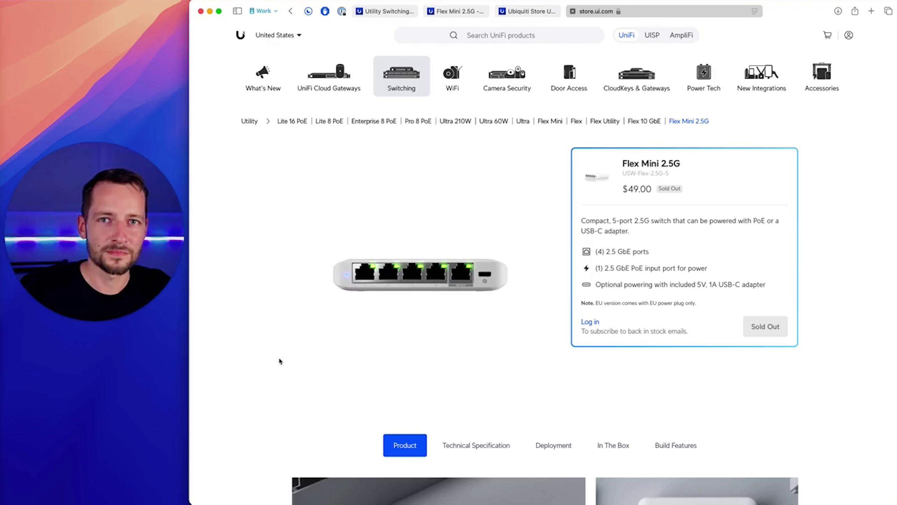
{"action": "left_click", "coordinate": [109, 98]}
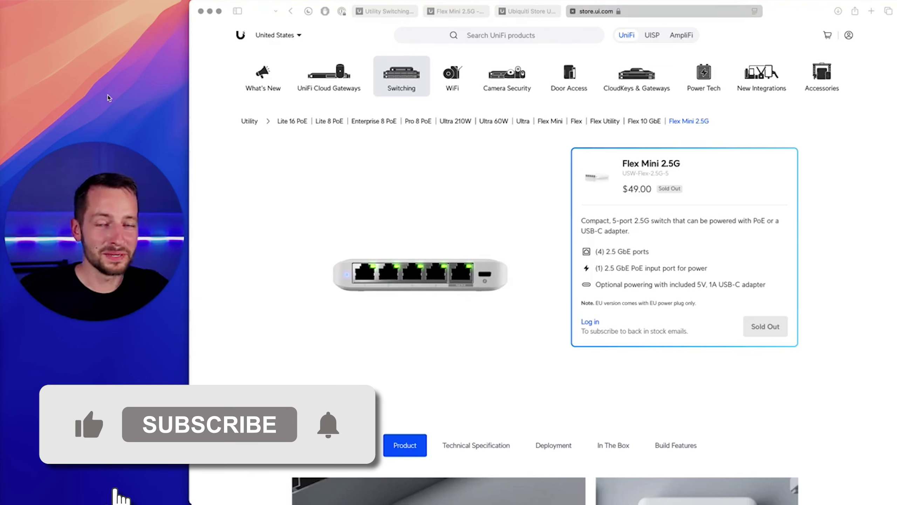